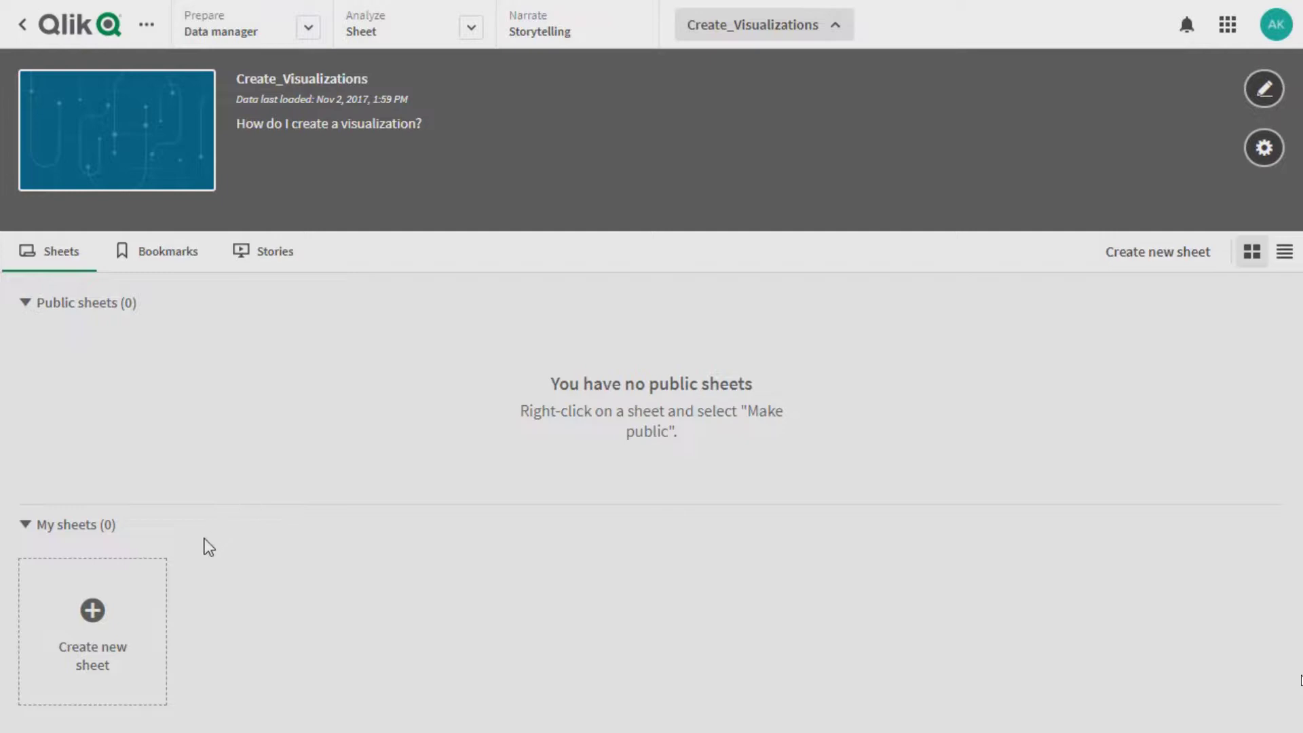
Create a new sheet titled "Country Sales Analysis" and open it for editing
{"action": "left_click", "coordinate": [116, 635]}
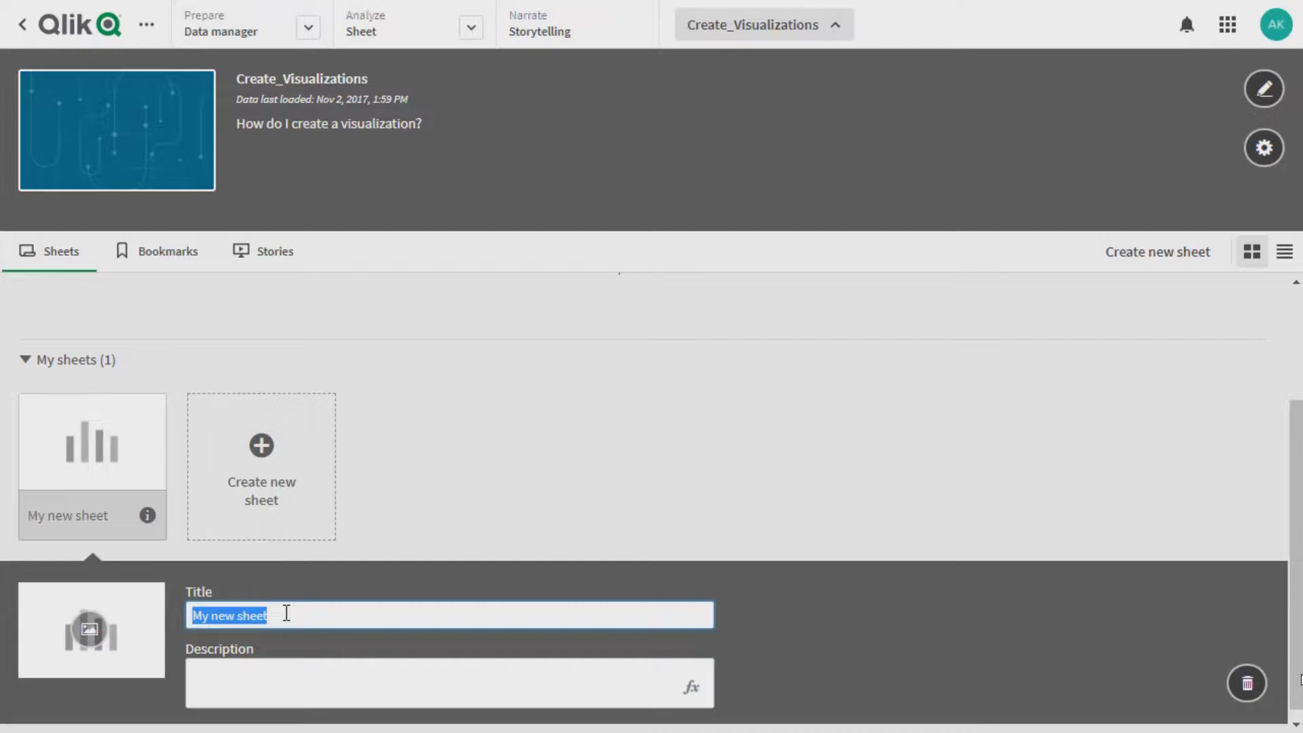
{"action": "type", "text": "Country Sales Analysis"}
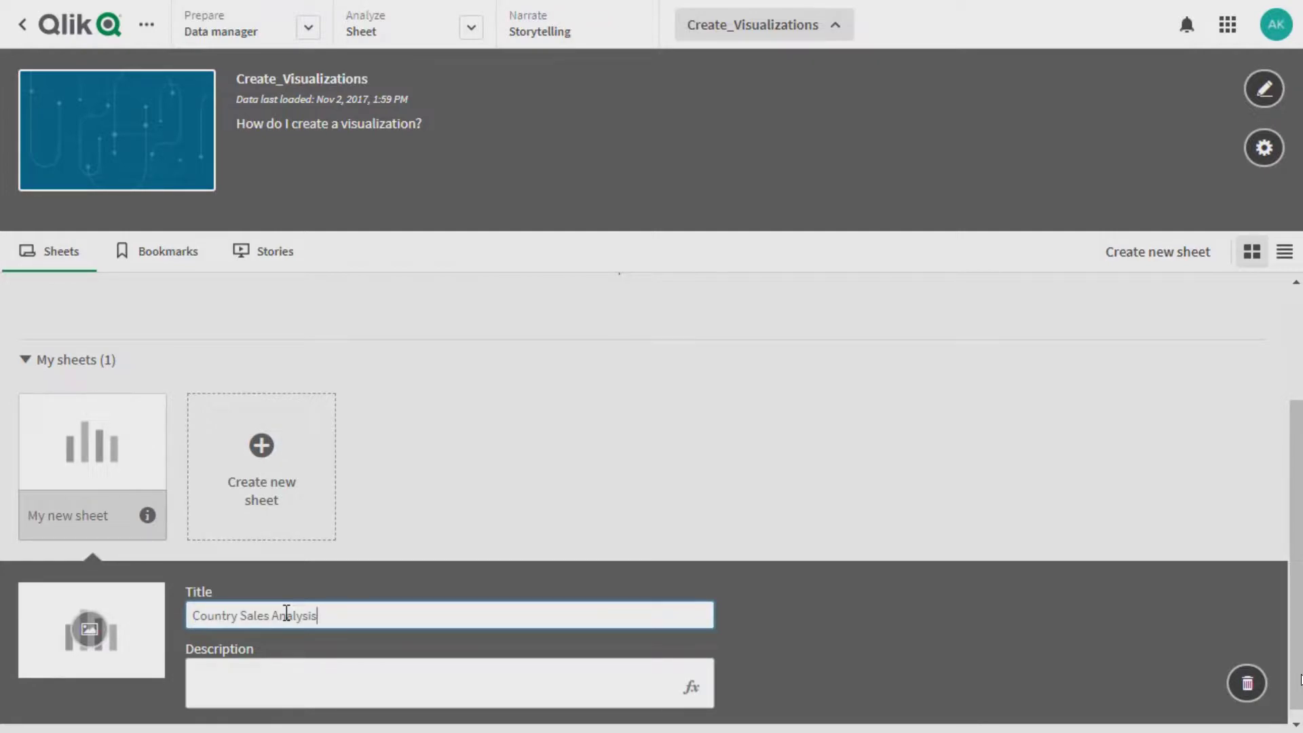
{"action": "left_click", "coordinate": [389, 519]}
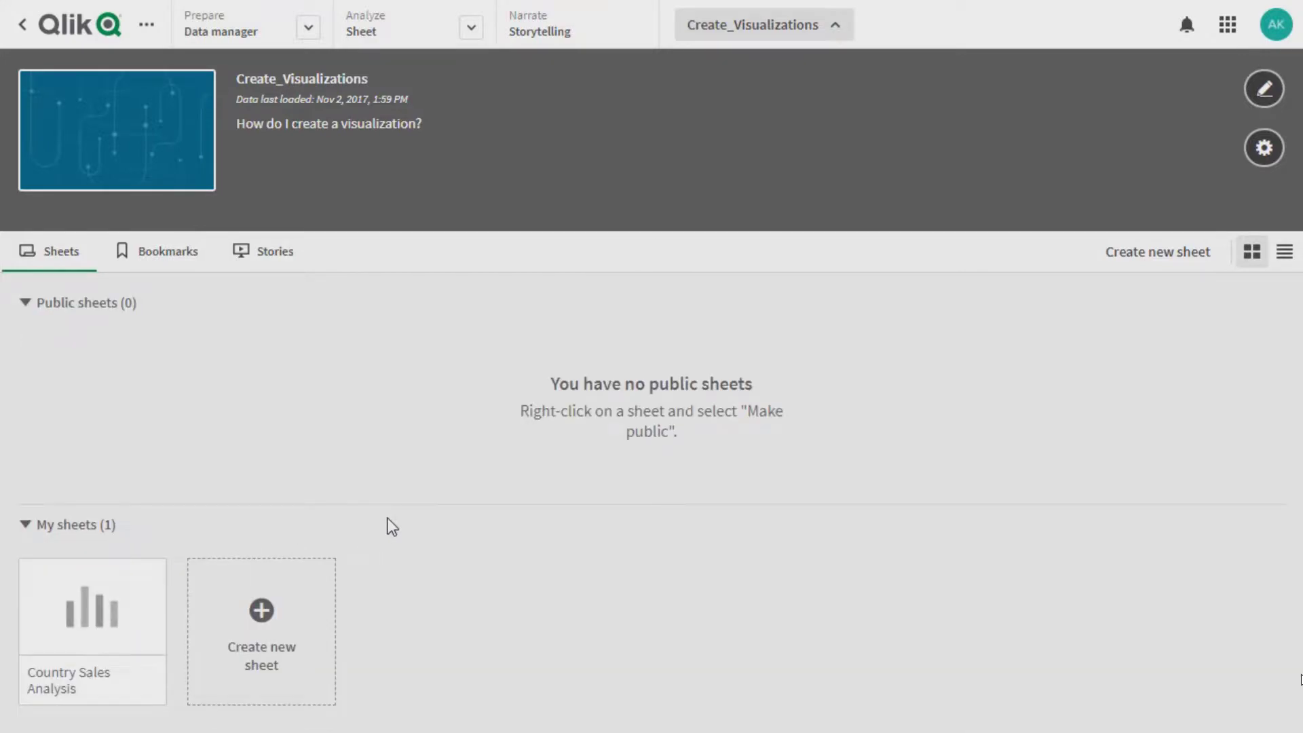
{"action": "left_click", "coordinate": [102, 613]}
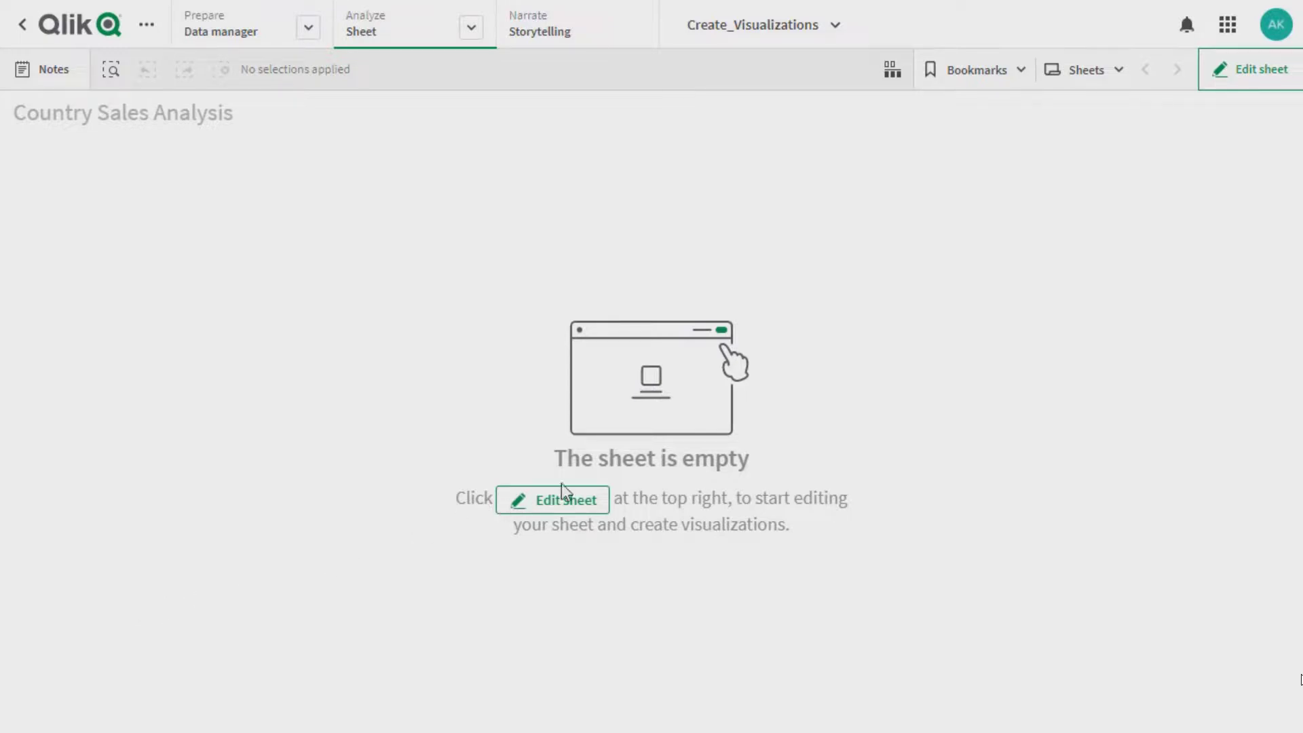
{"action": "left_click", "coordinate": [1220, 81]}
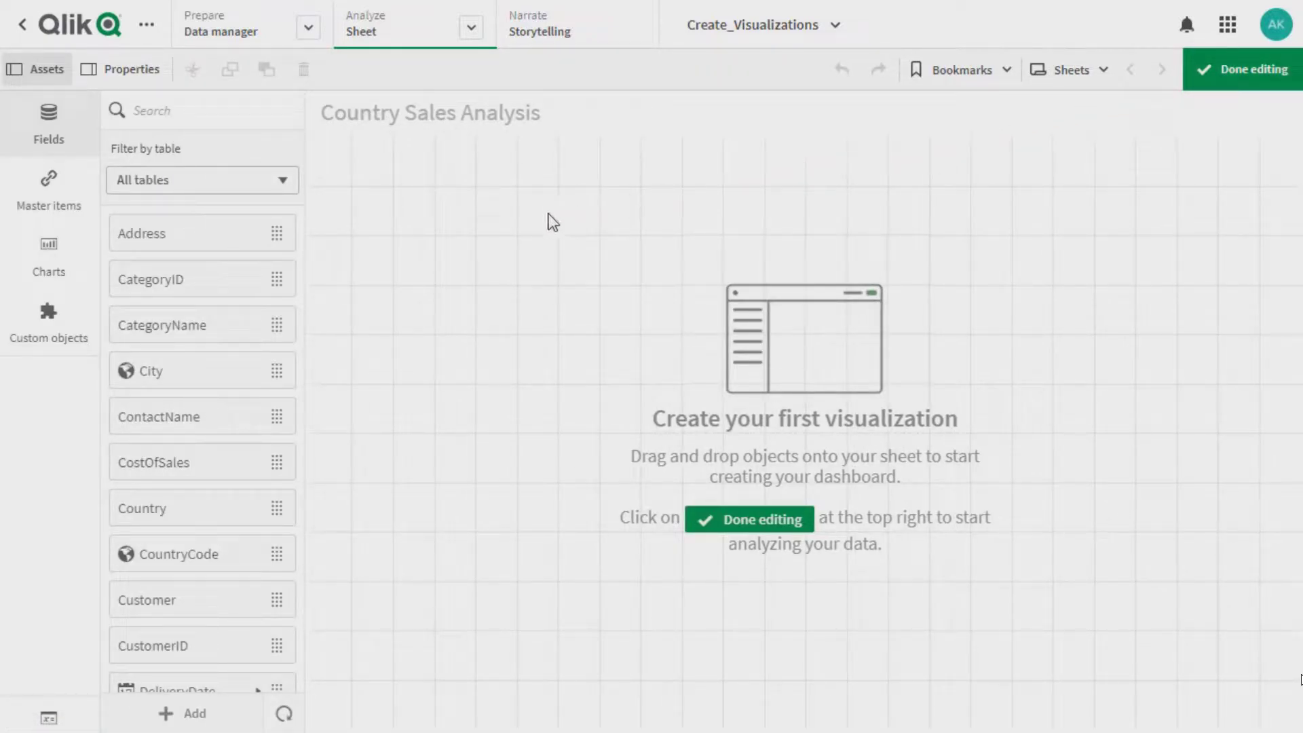
Examine the available chart types and read the descriptions of the bar chart, combo chart, histogram and scatter plot
{"action": "left_click", "coordinate": [51, 254]}
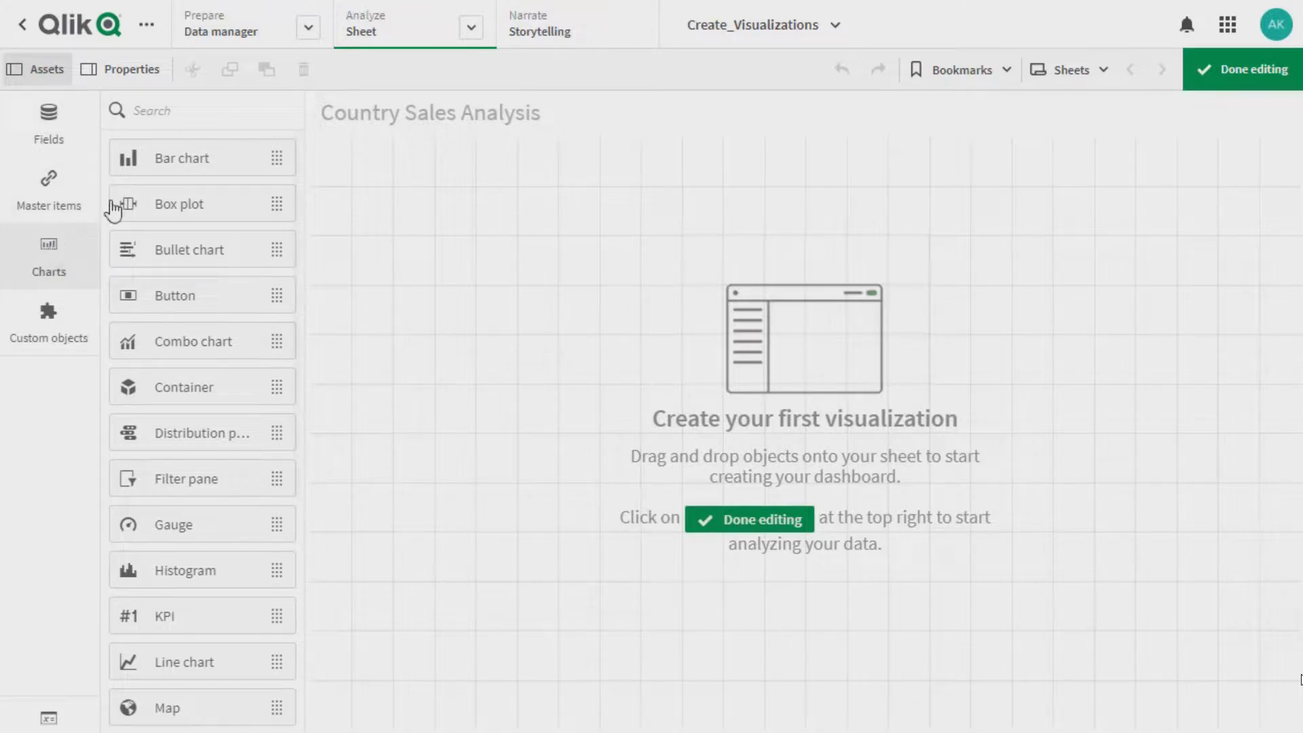
{"action": "left_click", "coordinate": [158, 163]}
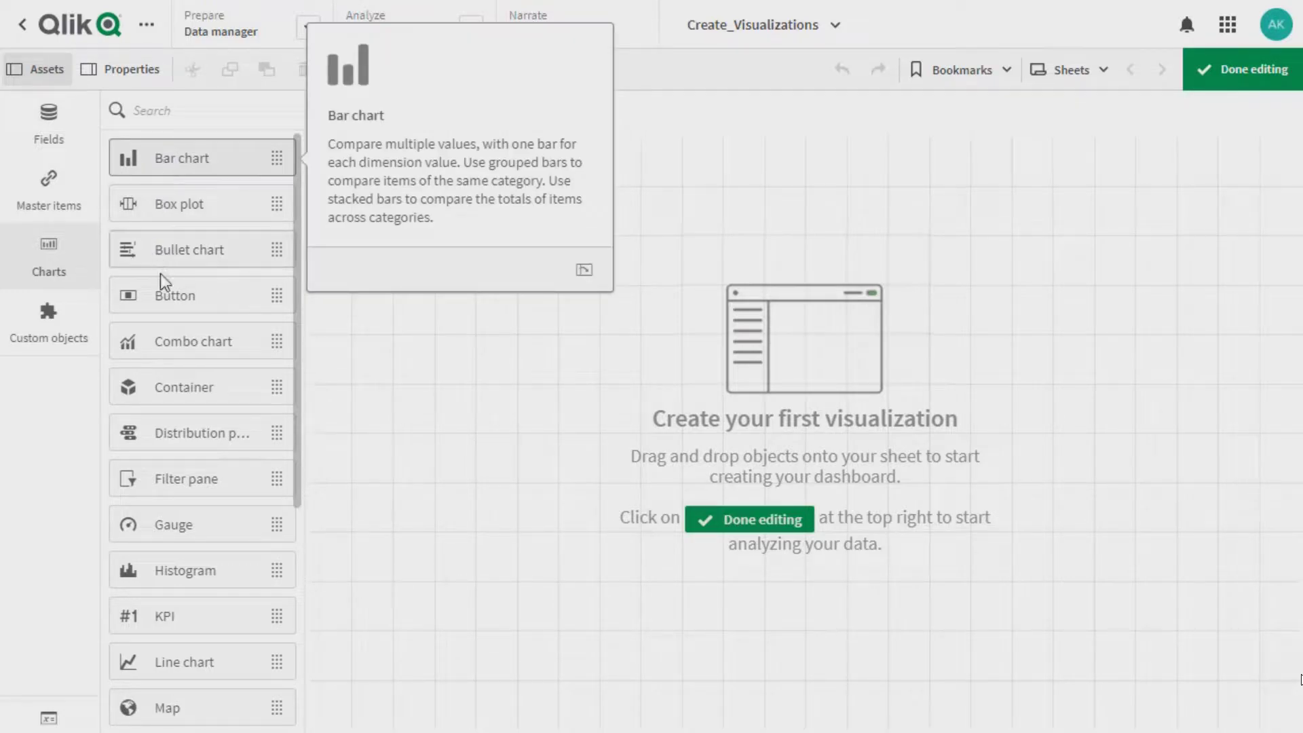
{"action": "left_click", "coordinate": [166, 336]}
{"action": "left_click", "coordinate": [166, 339]}
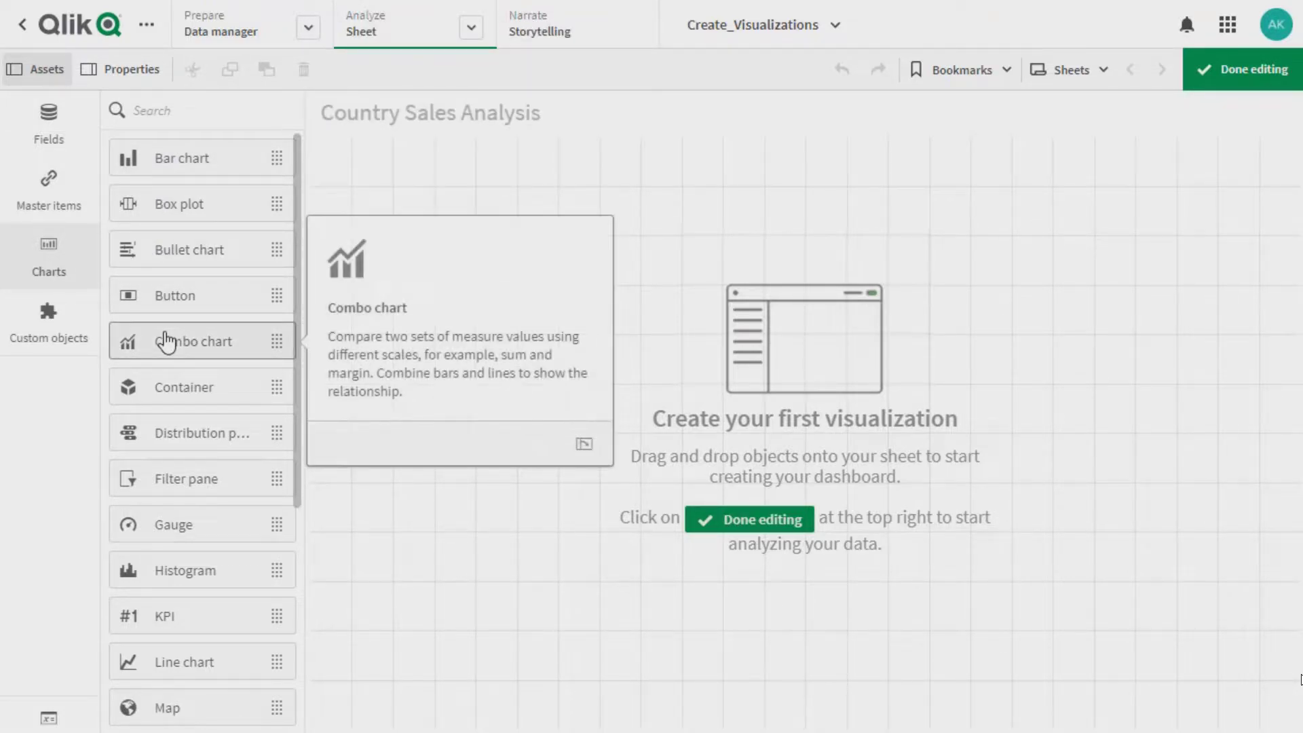
{"action": "left_click", "coordinate": [165, 565]}
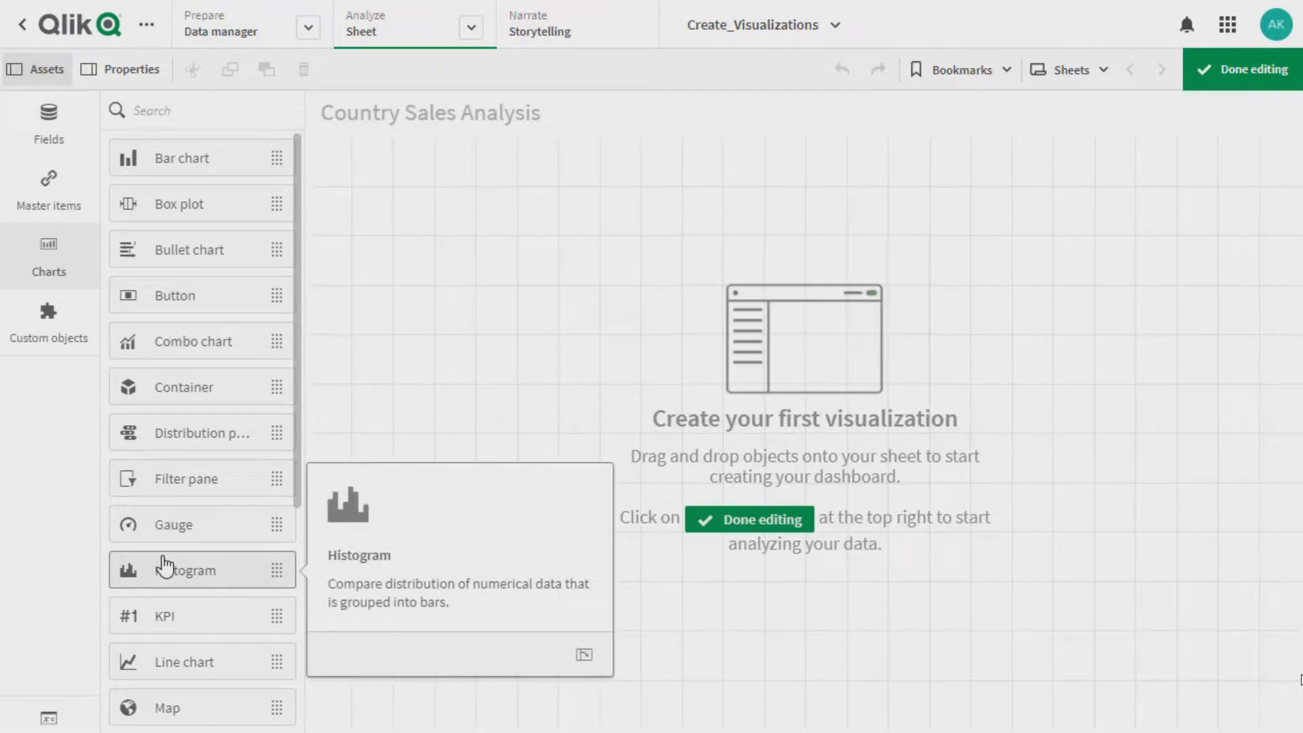
{"action": "left_click_drag", "start_coordinate": [293, 483], "coordinate": [294, 608]}
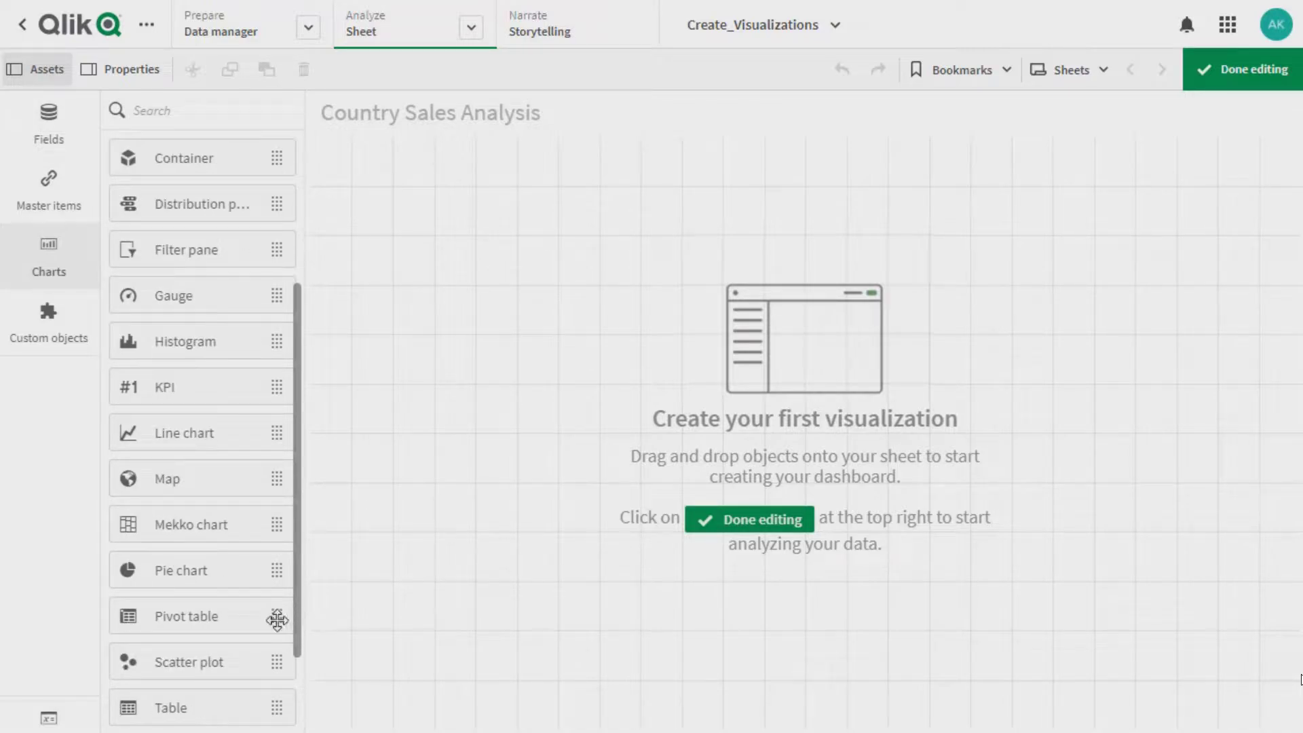
{"action": "left_click", "coordinate": [197, 660]}
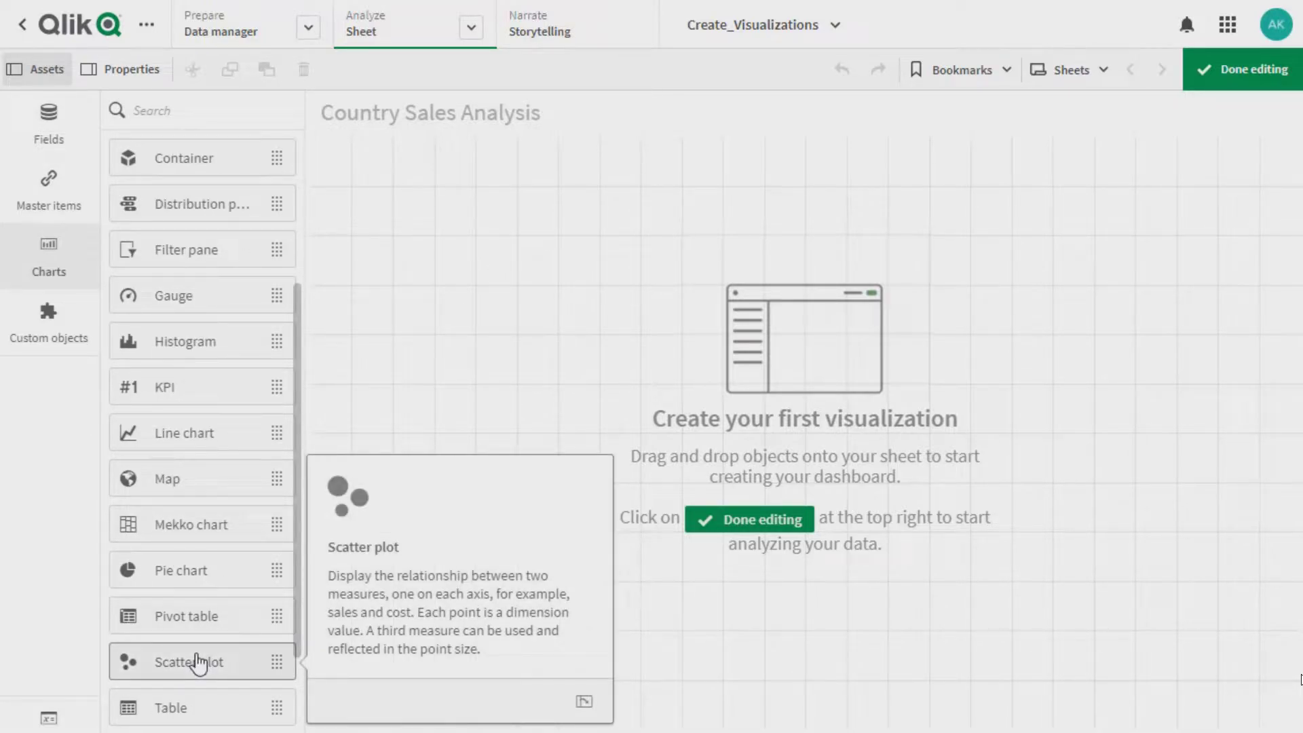
{"action": "left_click_drag", "start_coordinate": [296, 626], "coordinate": [291, 490]}
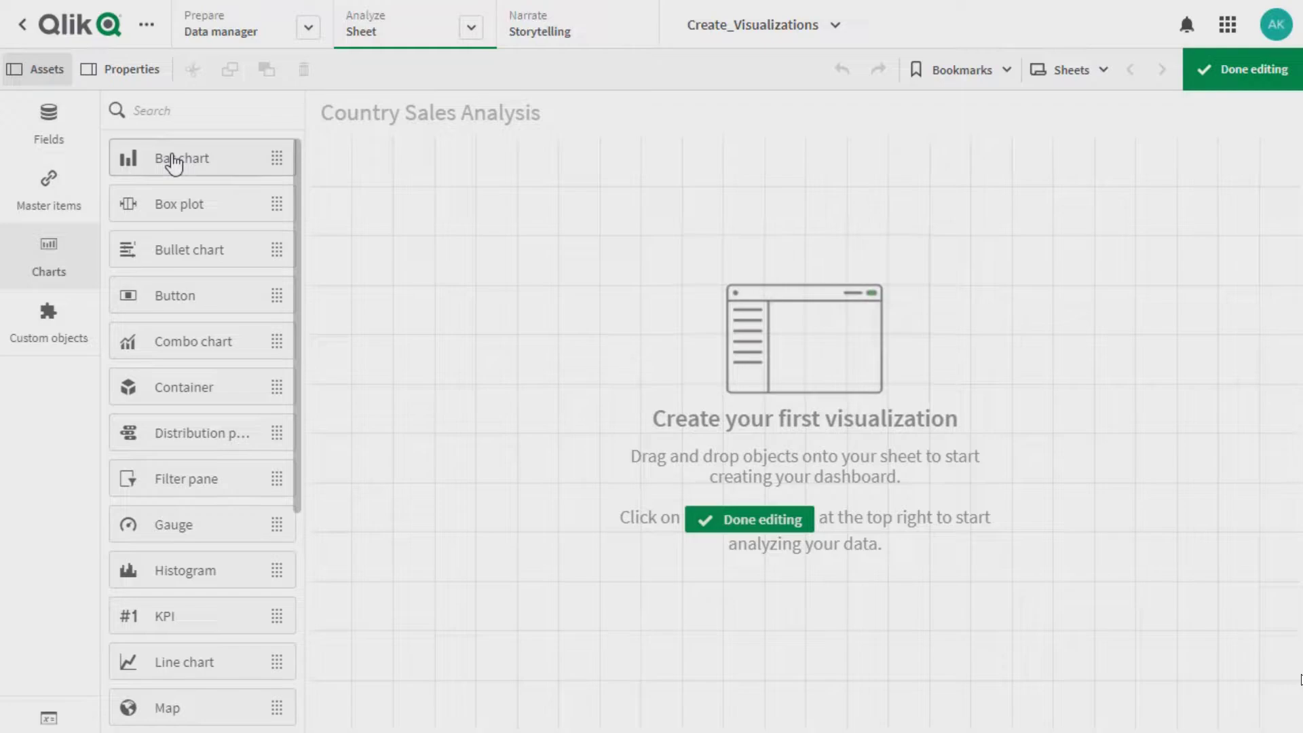
Add a bar chart to the upper-left area of the sheet with Country as its dimension
{"action": "left_click_drag", "start_coordinate": [174, 163], "coordinate": [489, 255]}
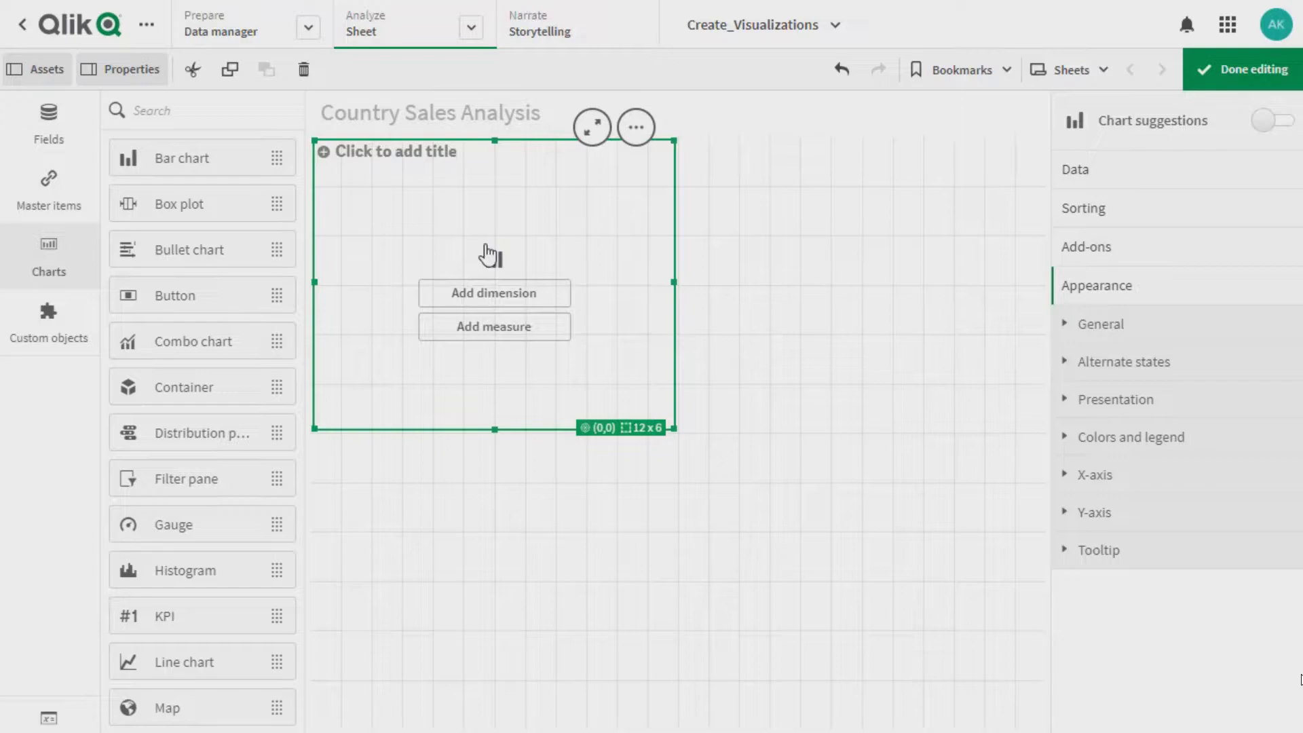
{"action": "left_click", "coordinate": [484, 302]}
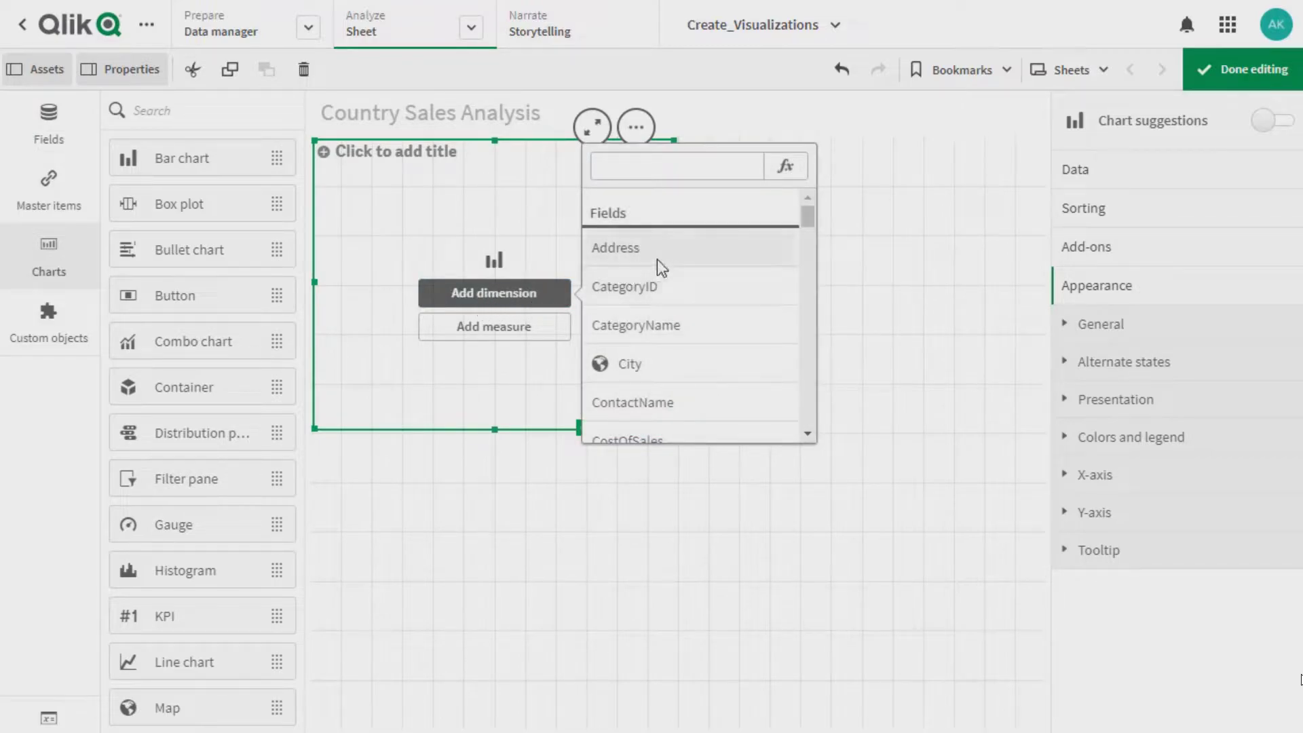
{"action": "left_click_drag", "start_coordinate": [807, 218], "coordinate": [805, 224]}
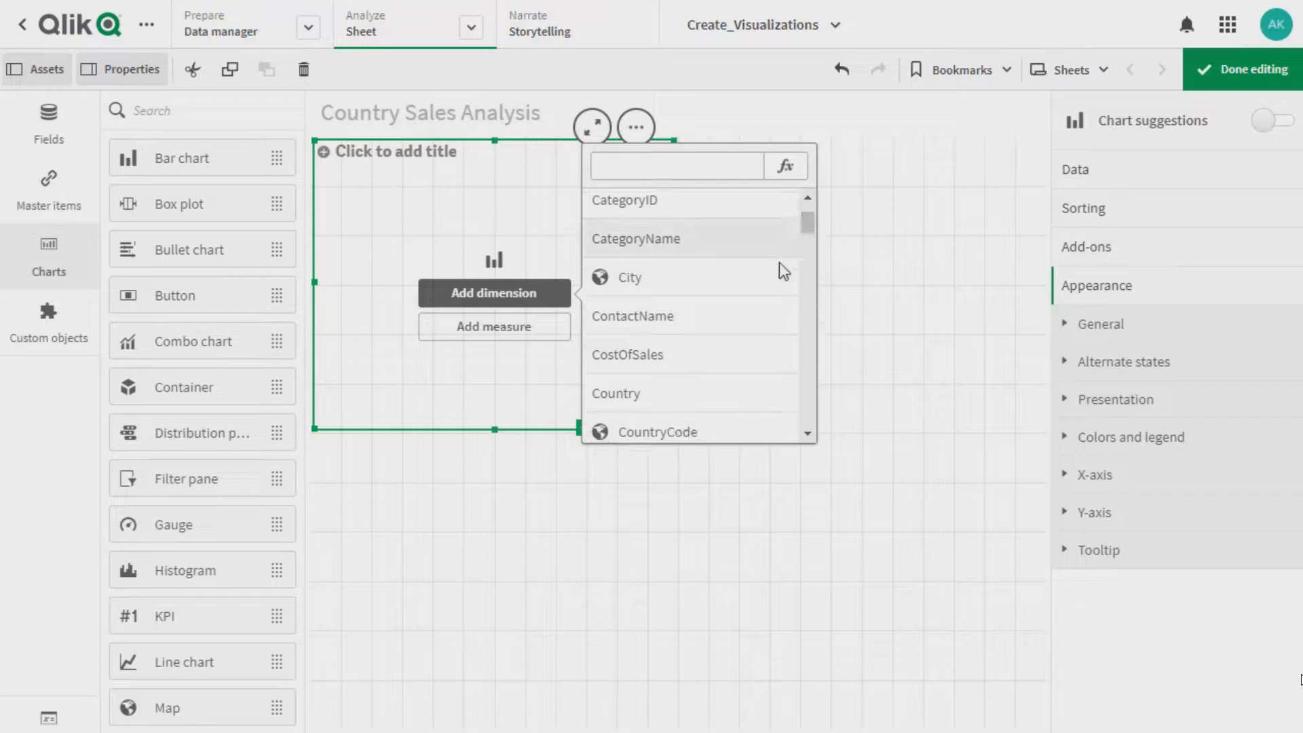
{"action": "left_click", "coordinate": [653, 391]}
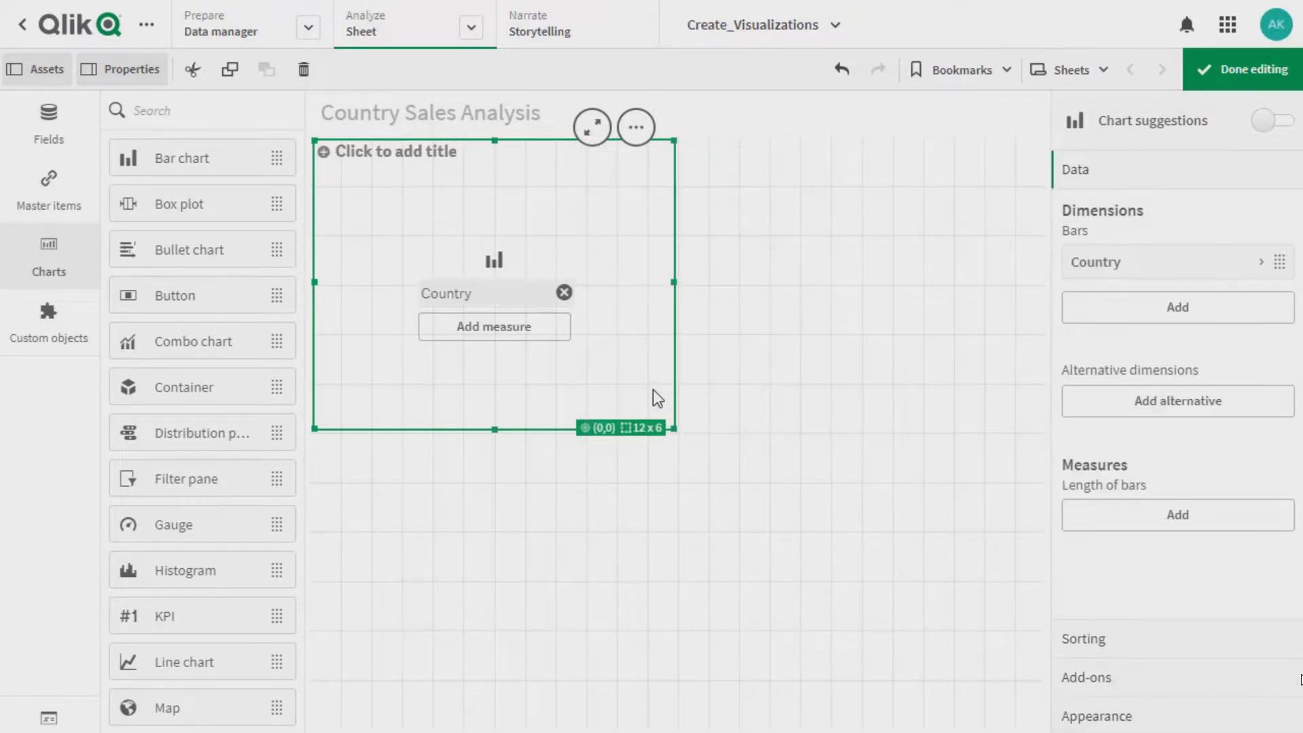
Add Sum(Sales) as the measure of the bar chart
{"action": "left_click", "coordinate": [518, 335]}
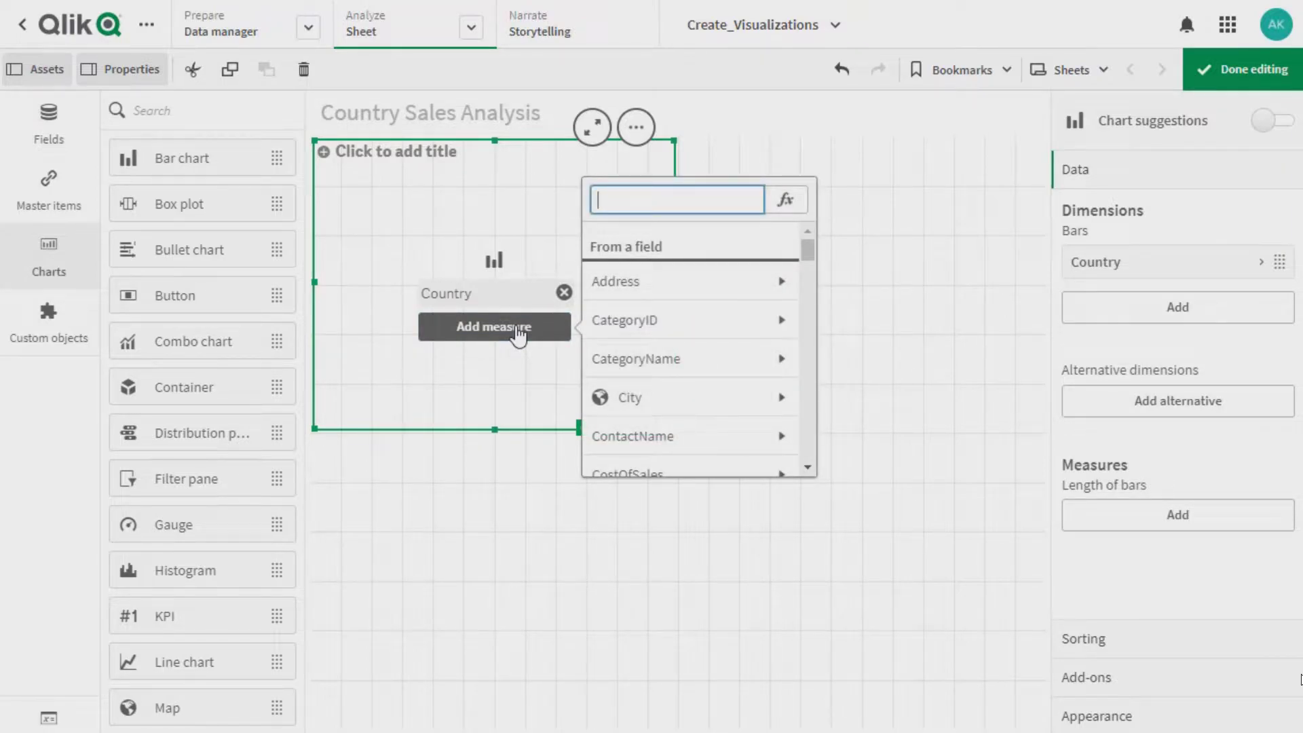
{"action": "type", "text": "Sal"}
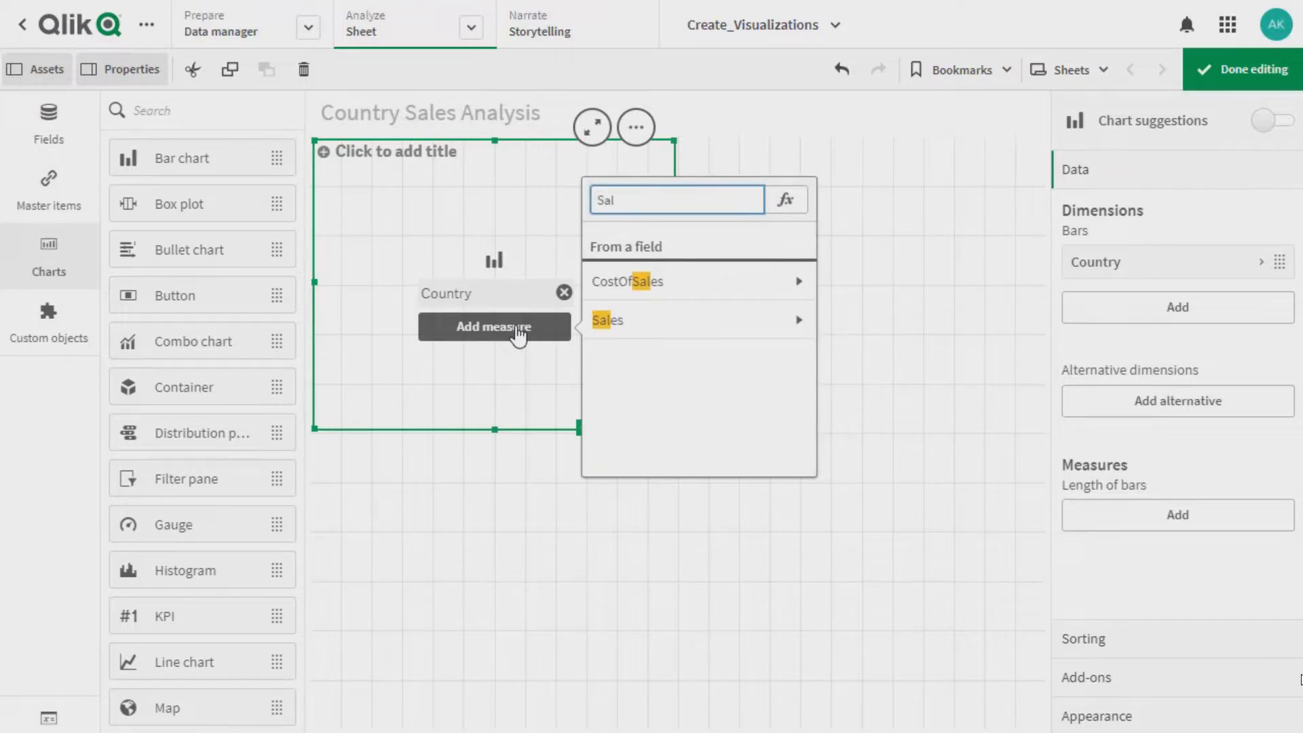
{"action": "left_click", "coordinate": [603, 321]}
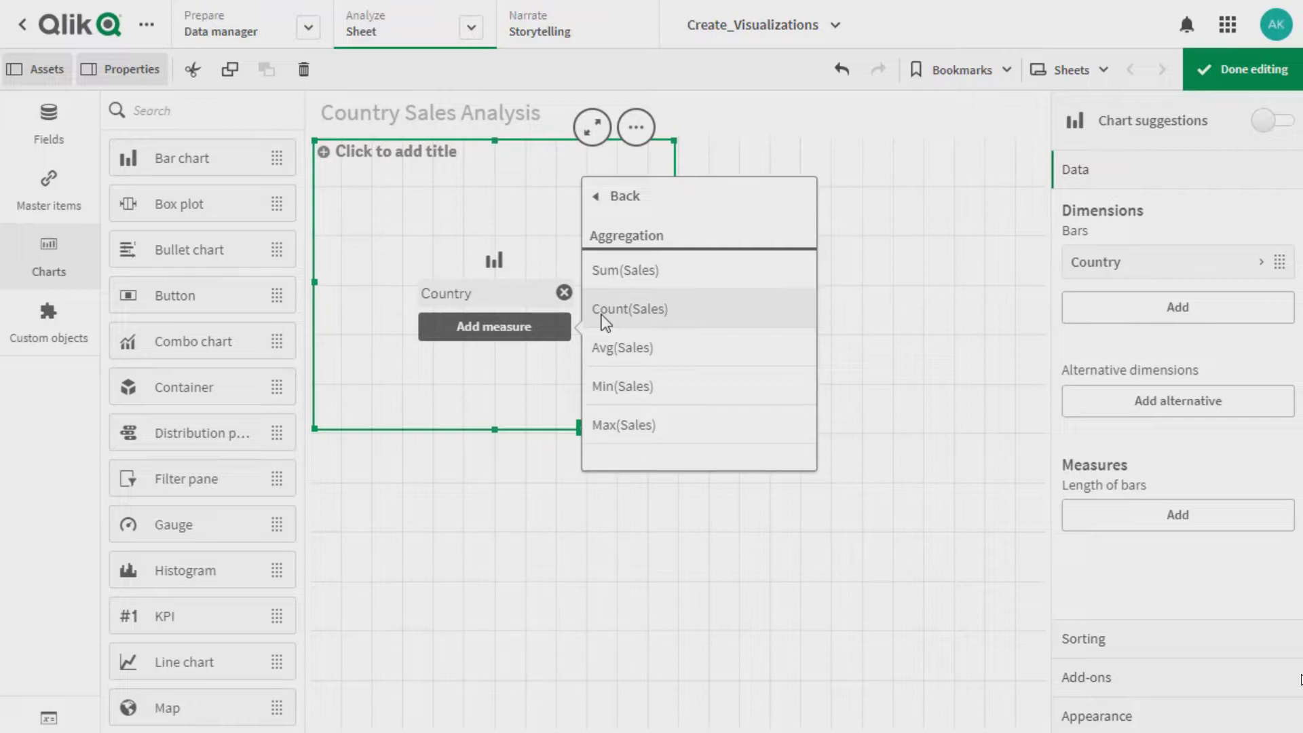
{"action": "left_click", "coordinate": [620, 267]}
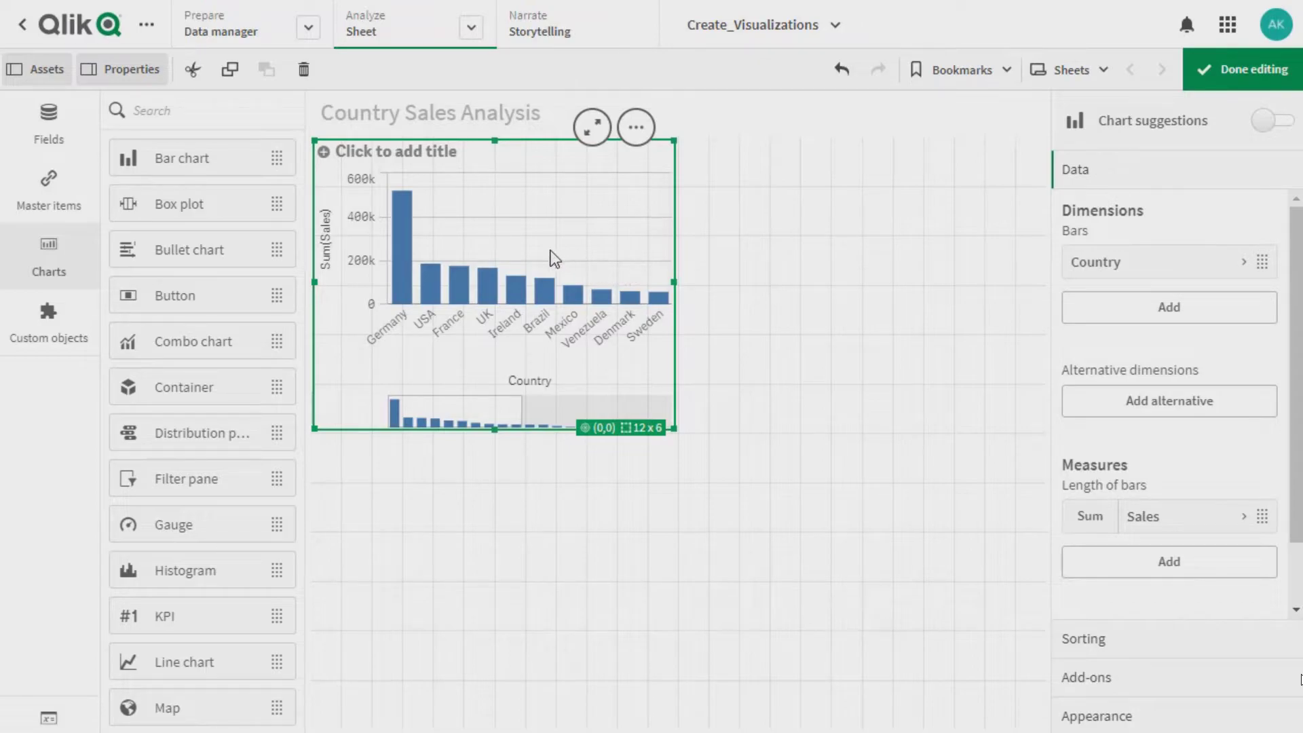
Title the bar chart "Country Sales"
{"action": "left_click", "coordinate": [366, 160]}
{"action": "type", "text": "Country Sales"}
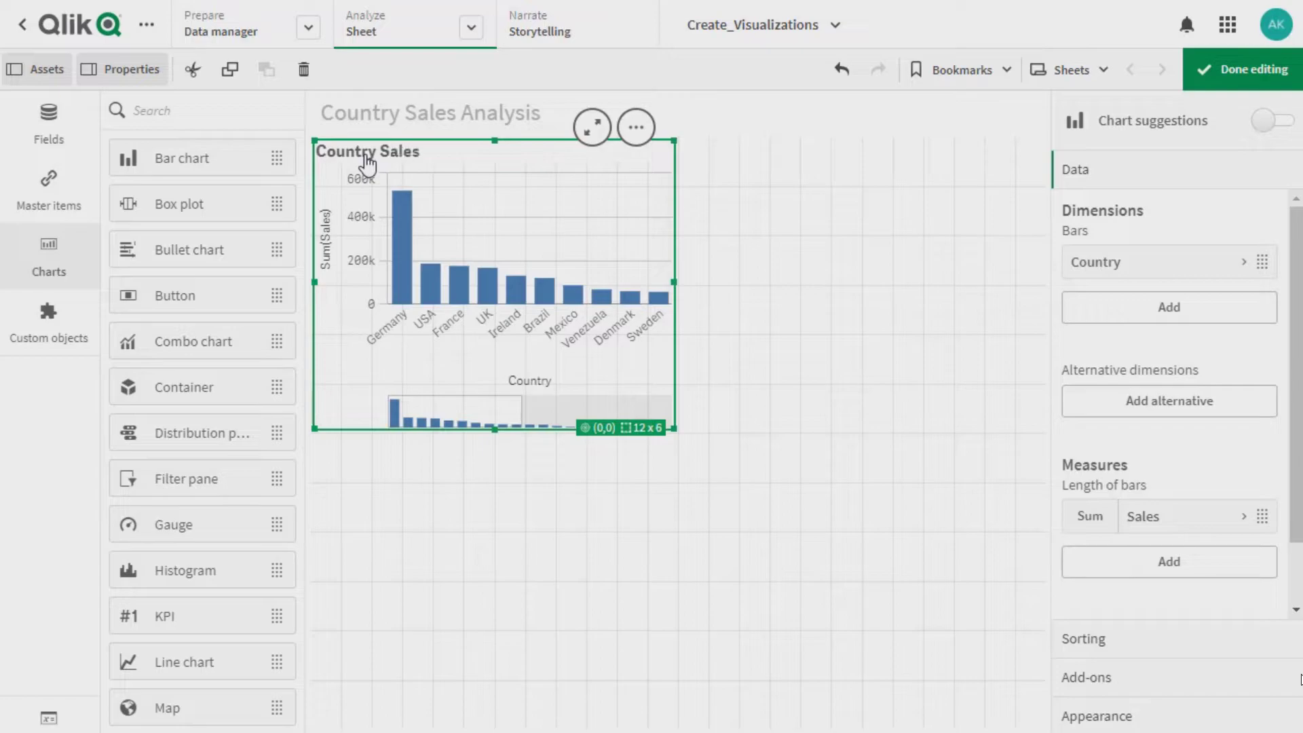
{"action": "key", "text": "Return"}
Add a treemap below the bar chart with CategoryName as its dimension
{"action": "scroll", "coordinate": [299, 258], "scroll_direction": "down", "scroll_amount": 1}
{"action": "left_click_drag", "start_coordinate": [296, 250], "coordinate": [294, 410]}
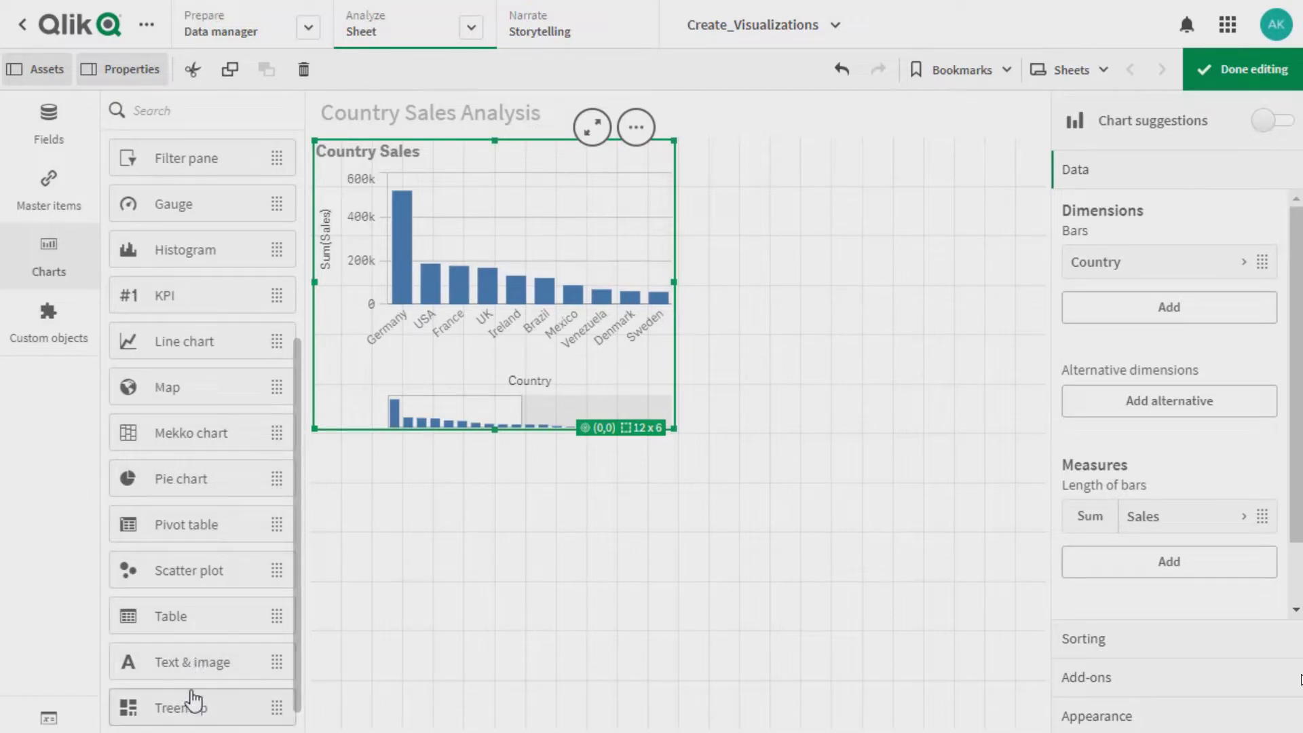
{"action": "left_click_drag", "start_coordinate": [192, 699], "coordinate": [490, 601]}
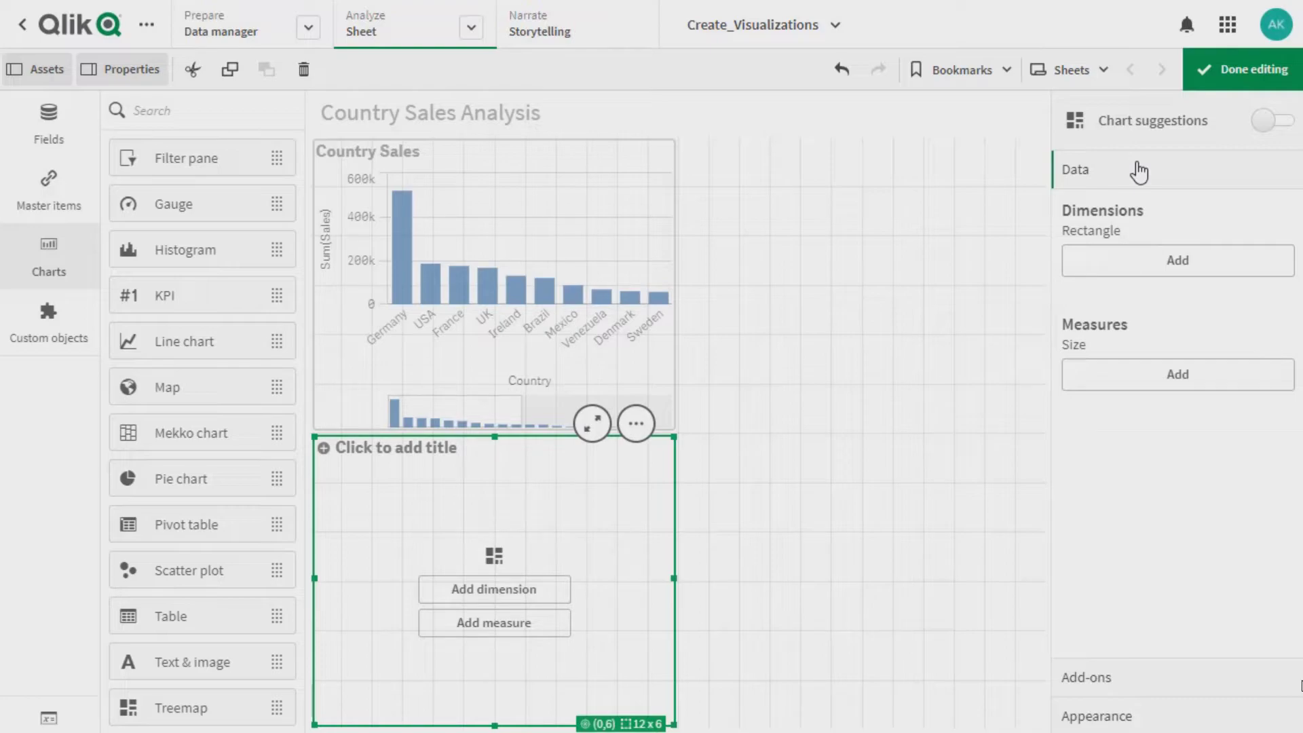
{"action": "left_click", "coordinate": [1123, 266]}
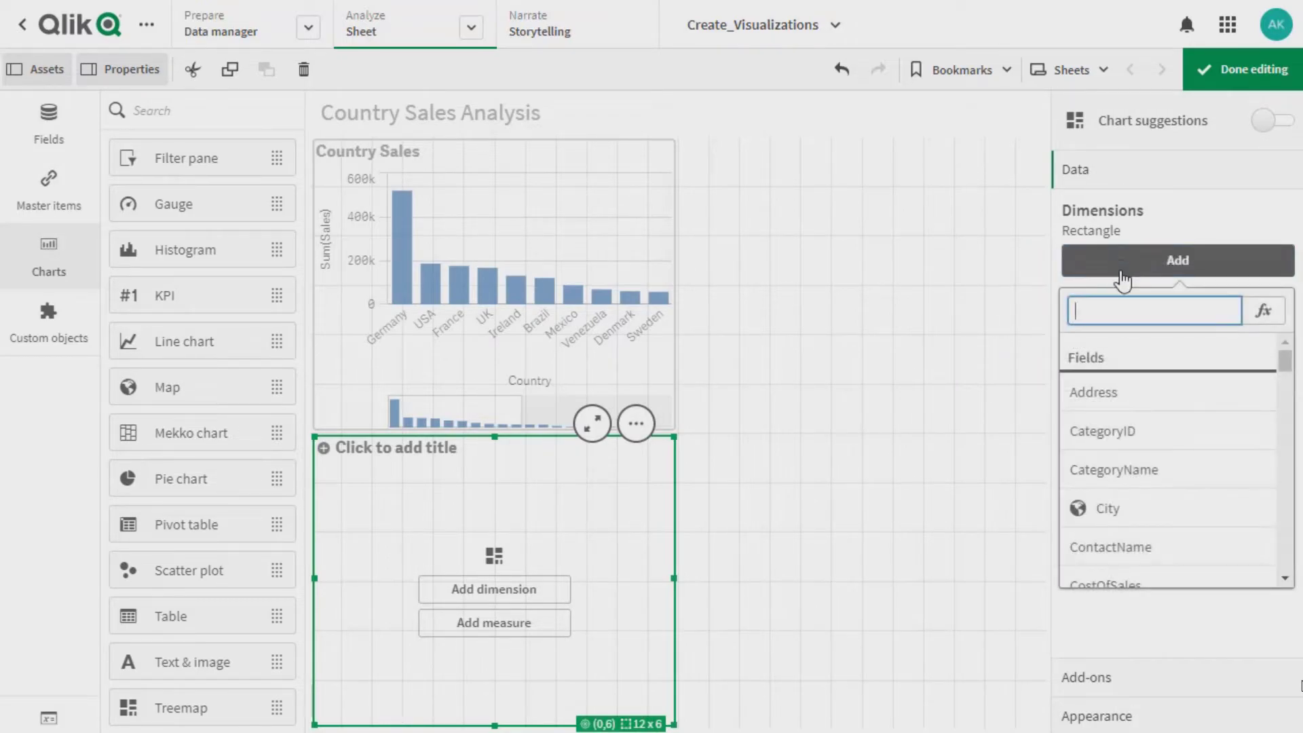
{"action": "left_click", "coordinate": [1121, 469]}
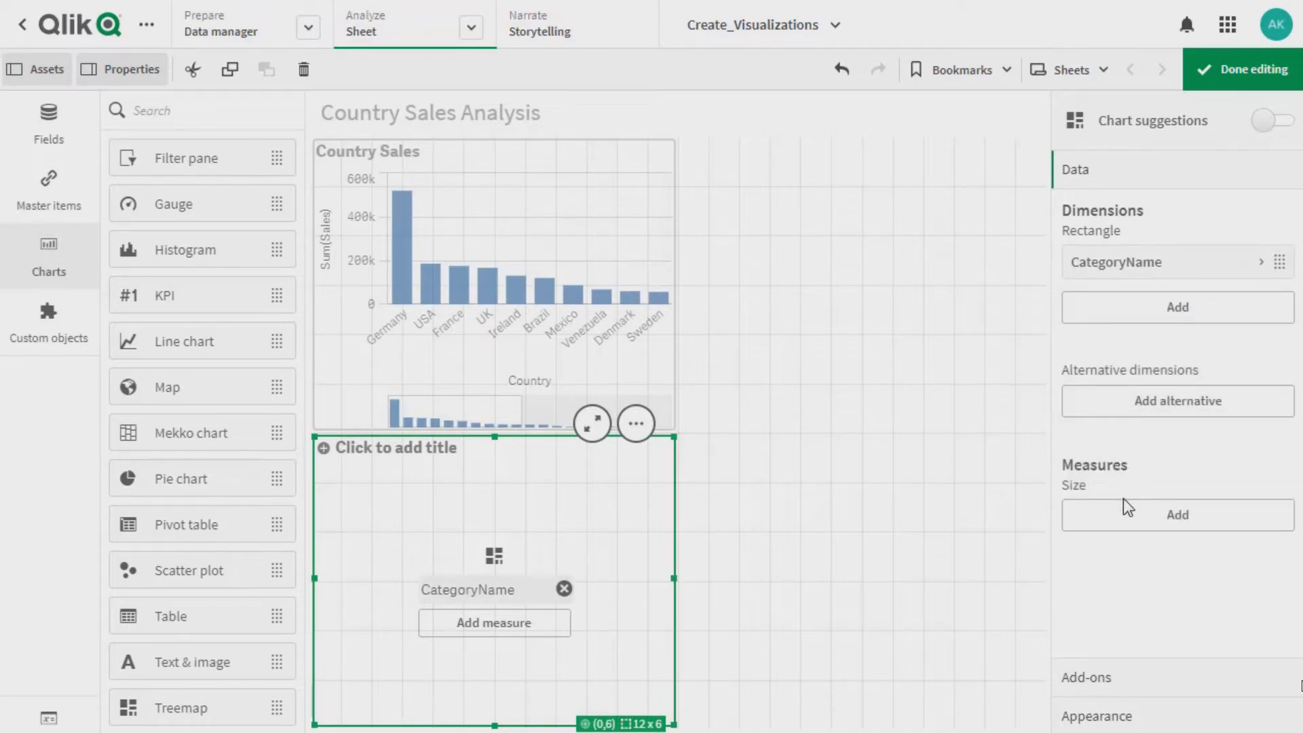
Add Sum(Sales) as the size measure of the treemap
{"action": "left_click", "coordinate": [1125, 517]}
{"action": "type", "text": "Sal"}
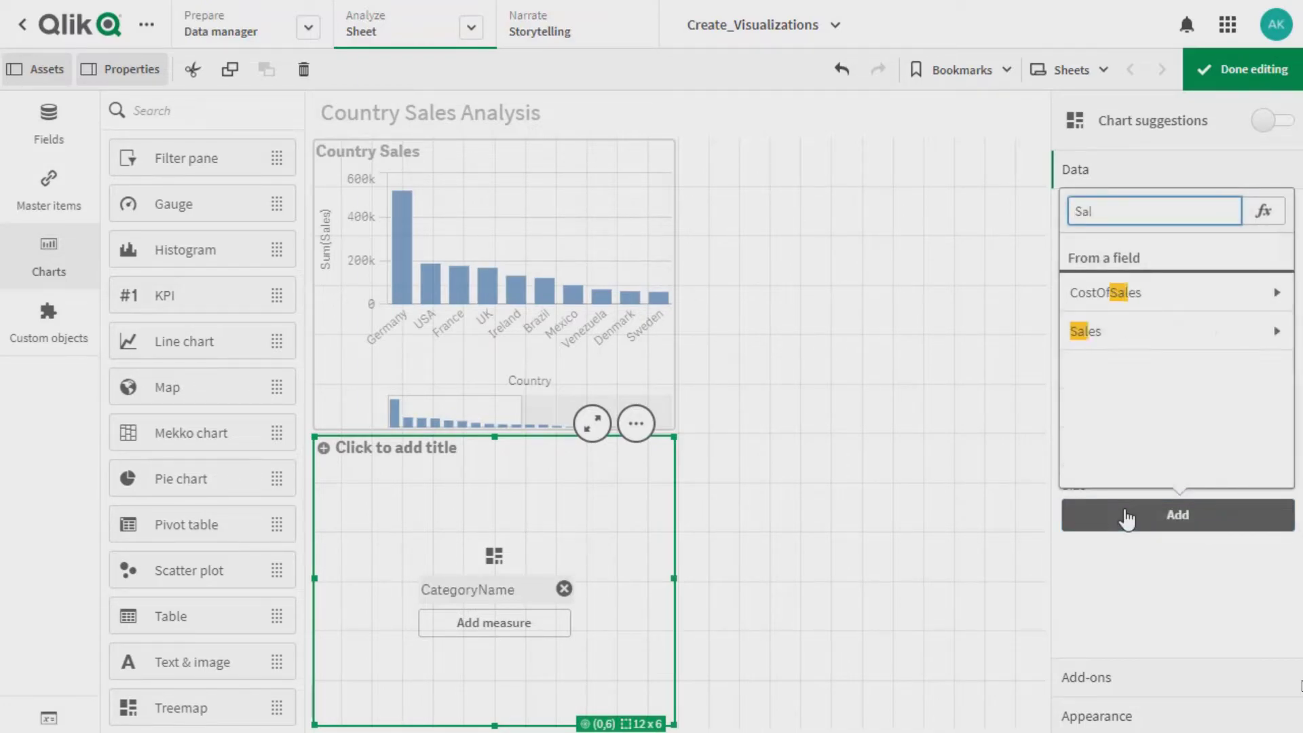
{"action": "left_click", "coordinate": [1125, 333]}
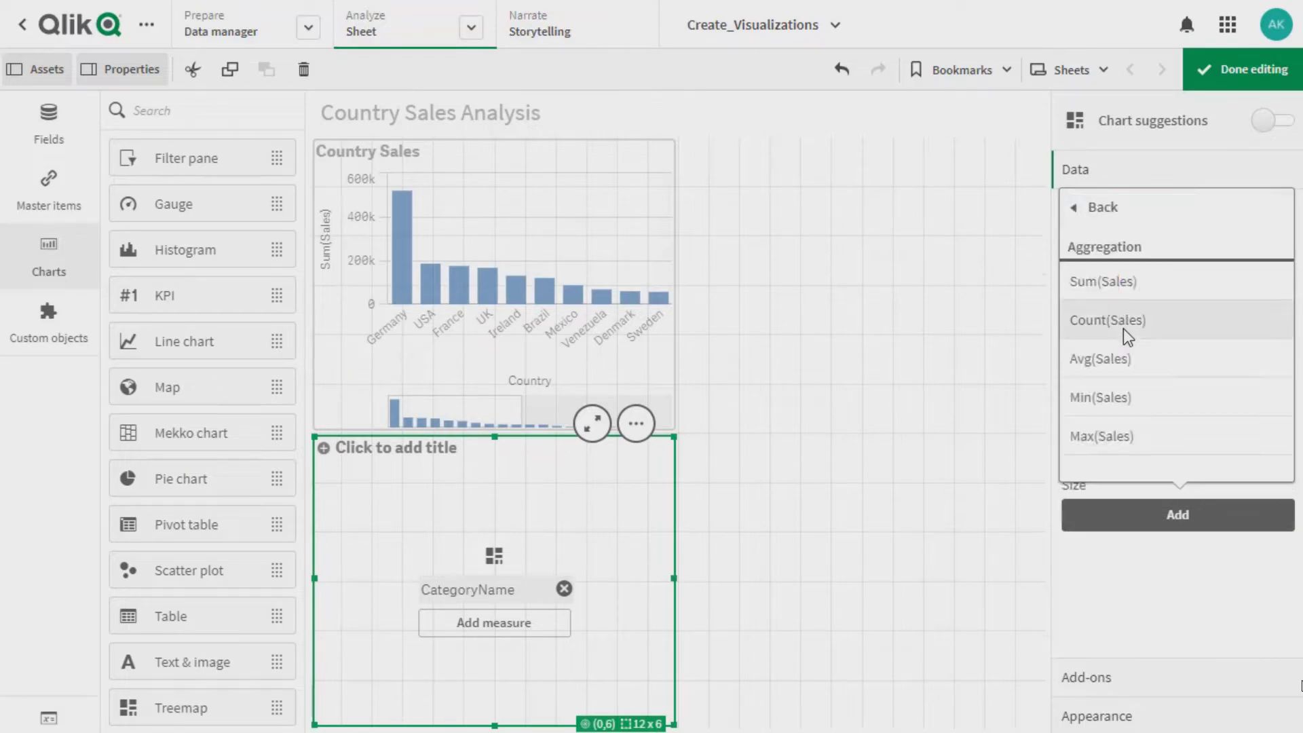
{"action": "left_click", "coordinate": [1121, 282]}
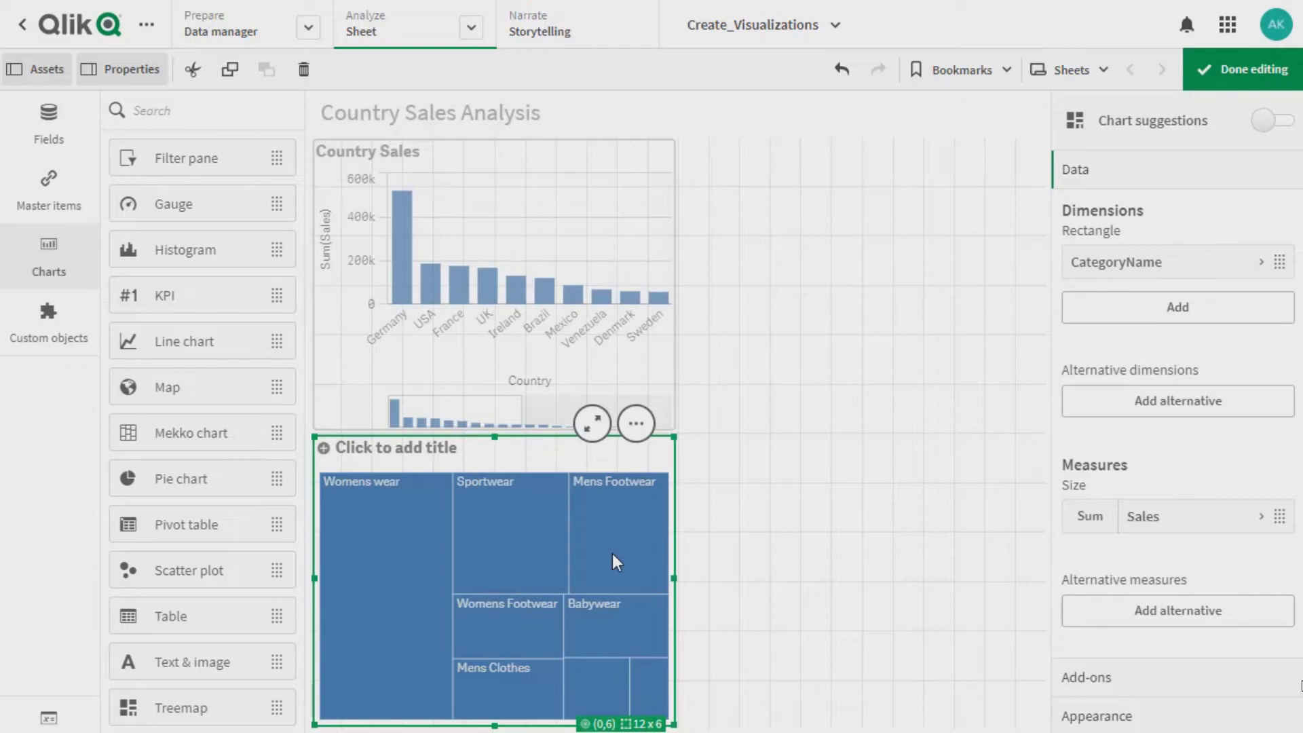
Add ProductName as a second dimension of the treemap, within CategoryName
{"action": "left_click", "coordinate": [1166, 310]}
{"action": "type", "text": "Pr"}
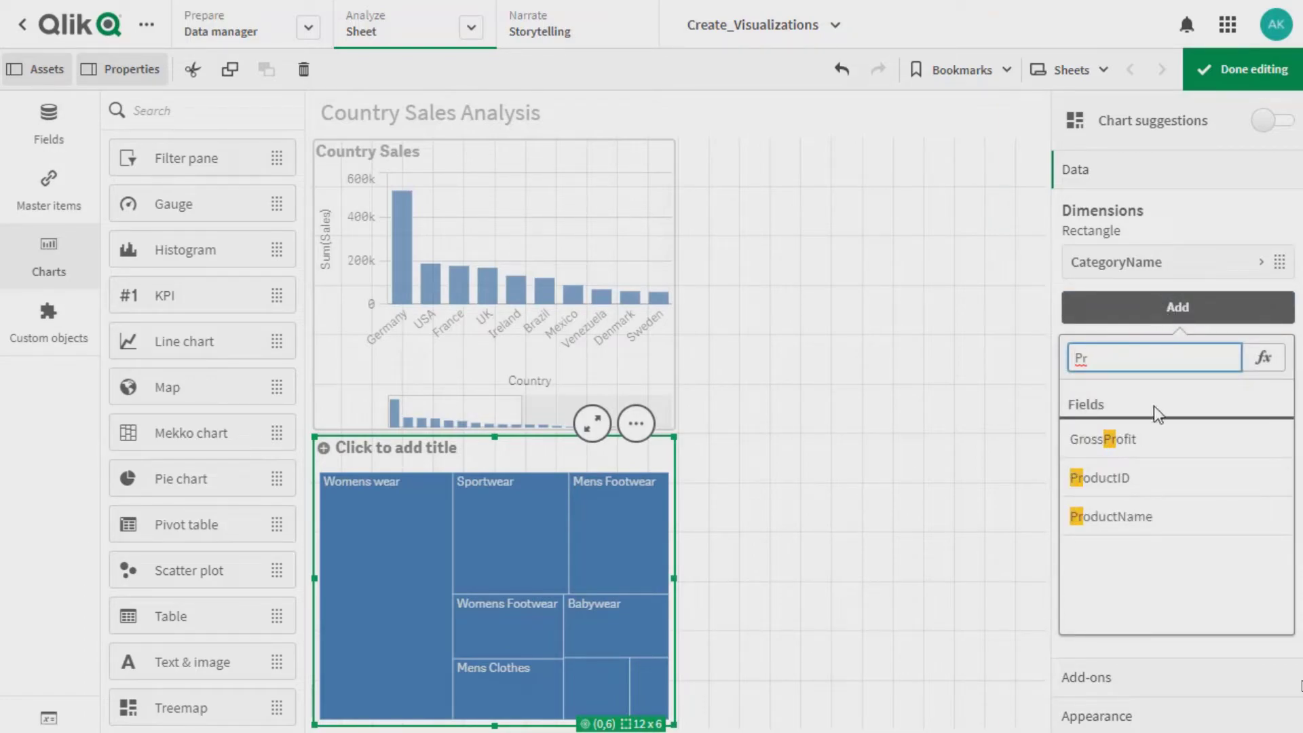
{"action": "left_click", "coordinate": [1135, 514]}
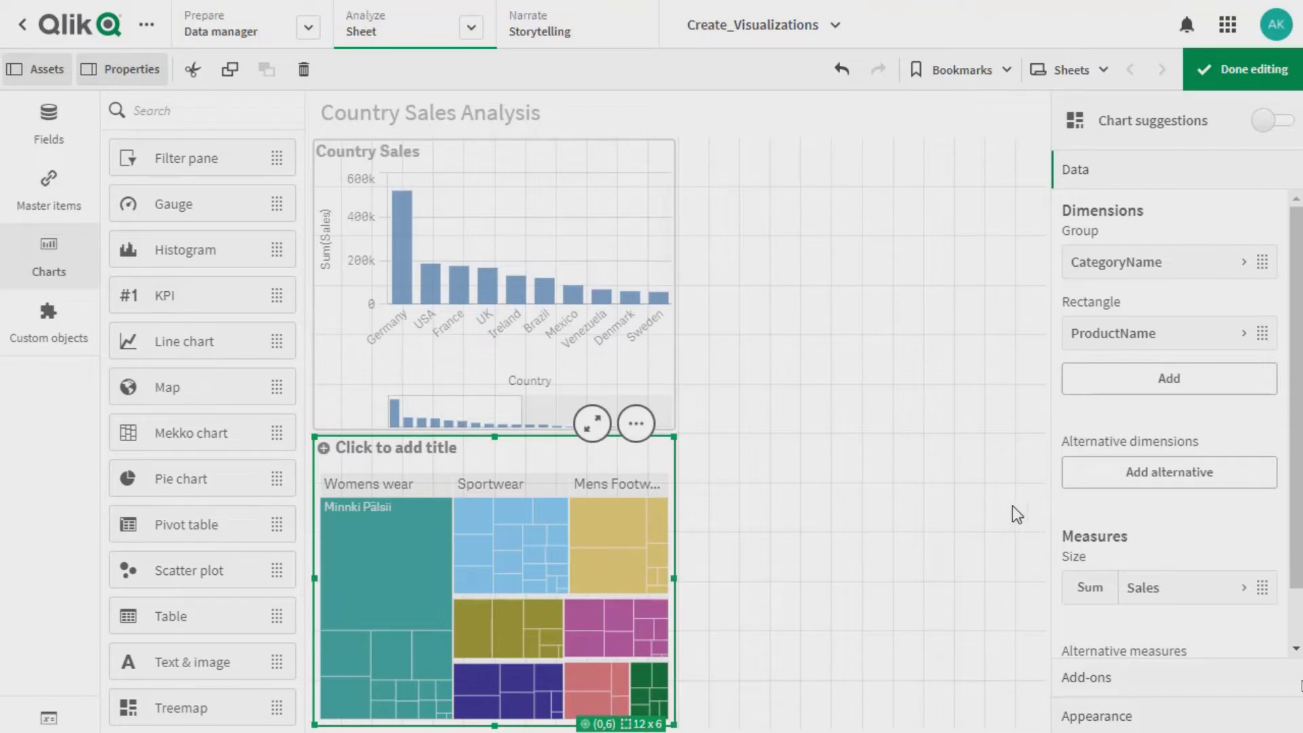
Title the treemap "Product Sales" and widen it to 23 x 6 grid cells
{"action": "left_click", "coordinate": [460, 449]}
{"action": "type", "text": "Pr"}
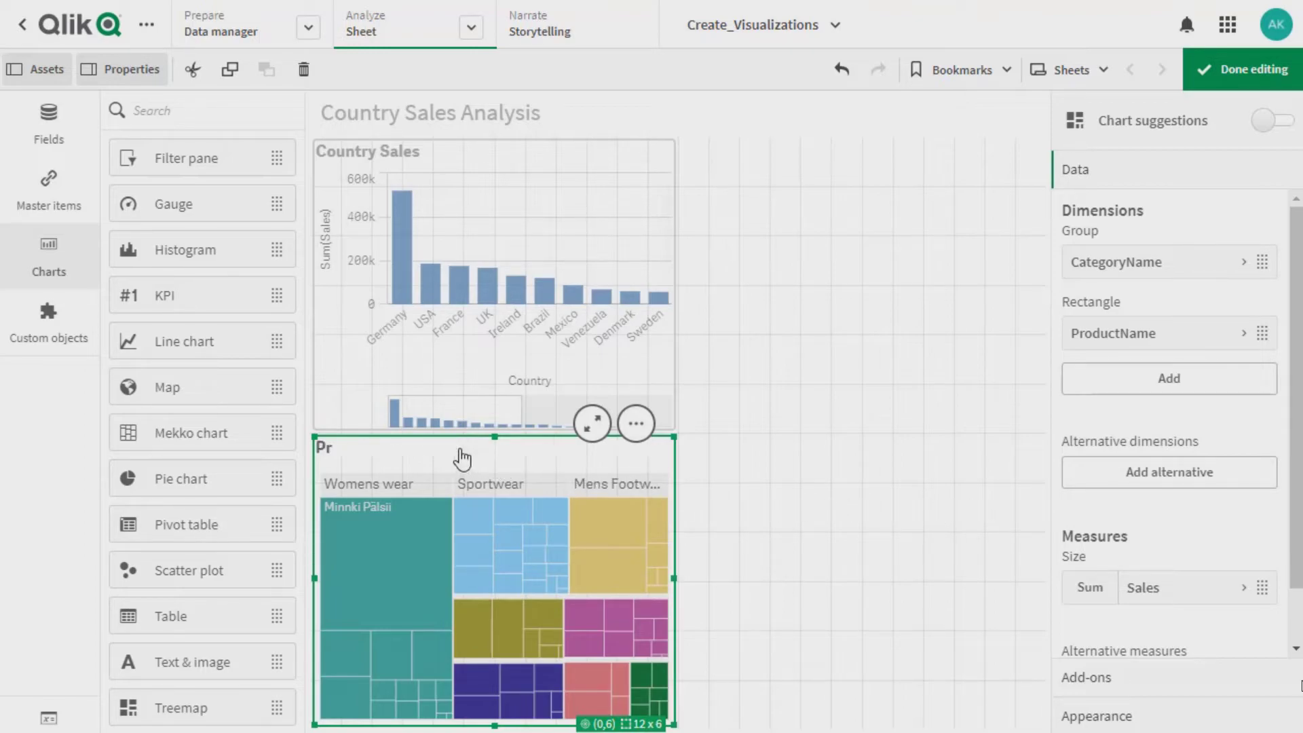
{"action": "type", "text": "oduct Sales"}
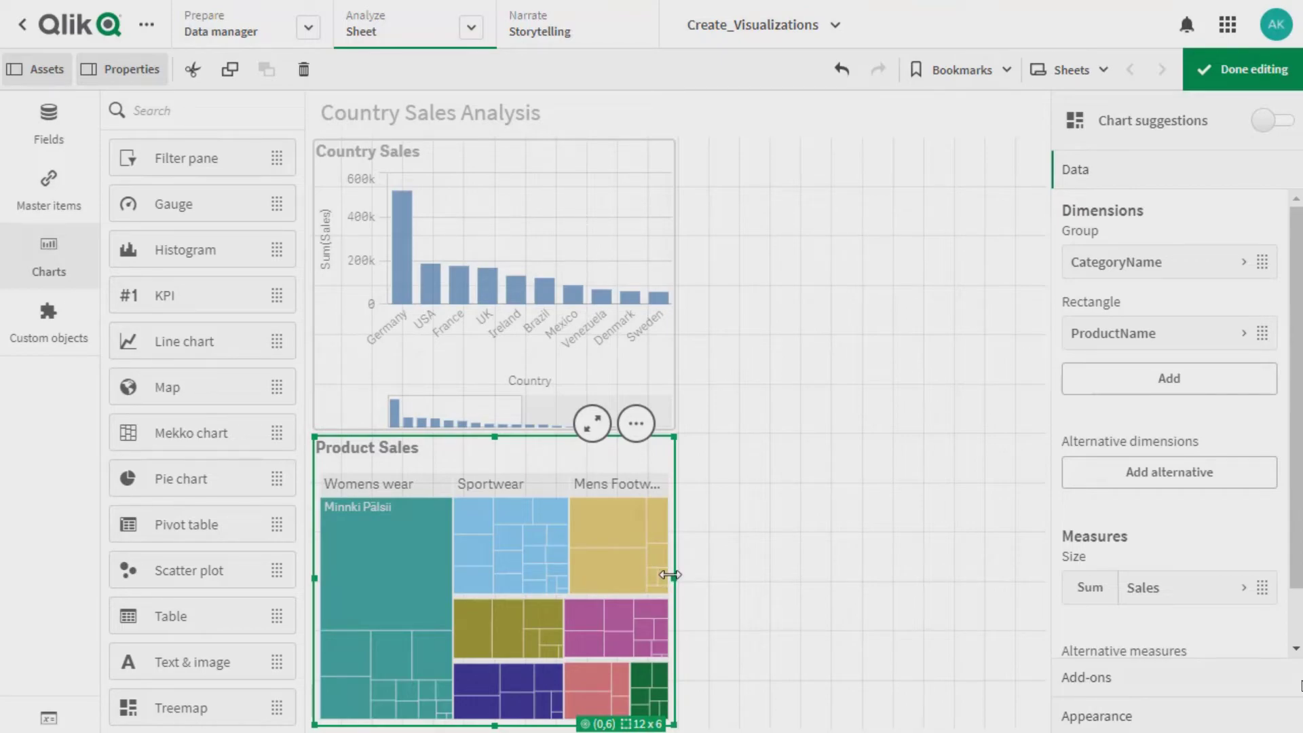
{"action": "left_click_drag", "start_coordinate": [671, 574], "coordinate": [1010, 579]}
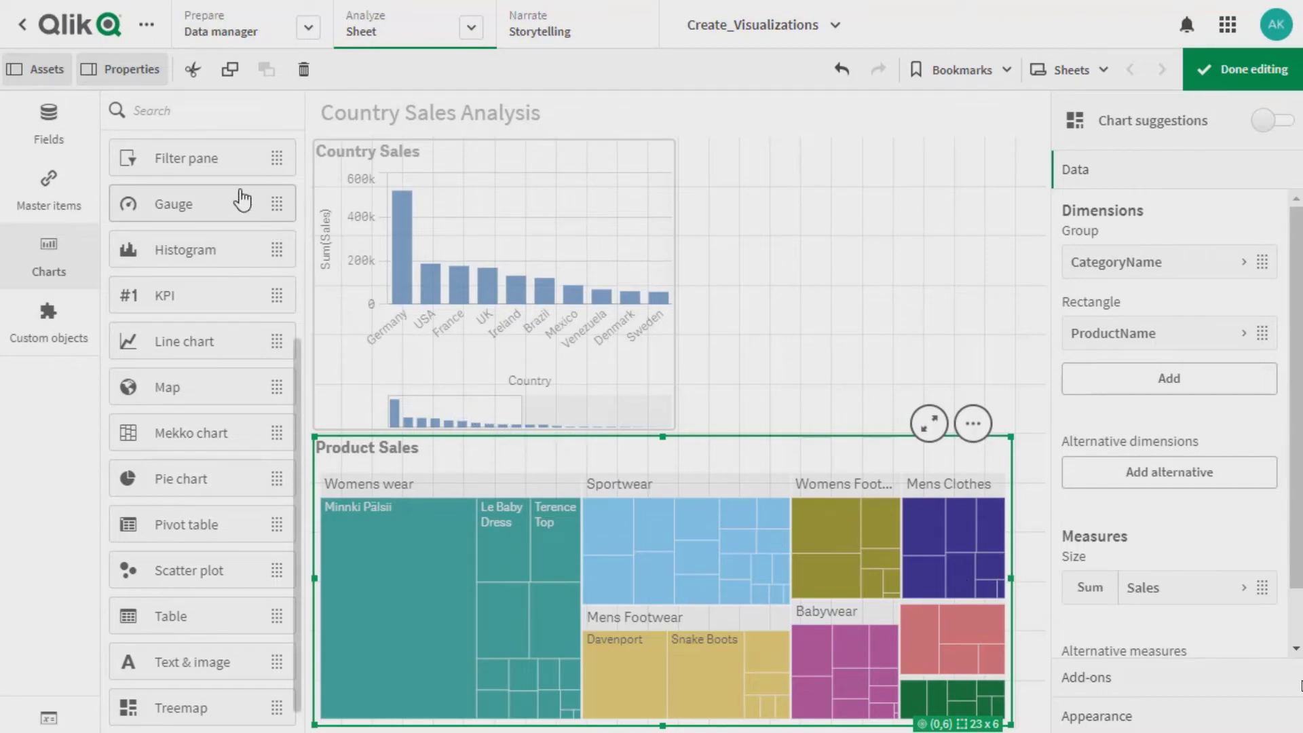
Add a filter pane beside the bar chart with Country as its dimension, and narrow it to 6 x 6 grid cells
{"action": "left_click_drag", "start_coordinate": [233, 163], "coordinate": [835, 230]}
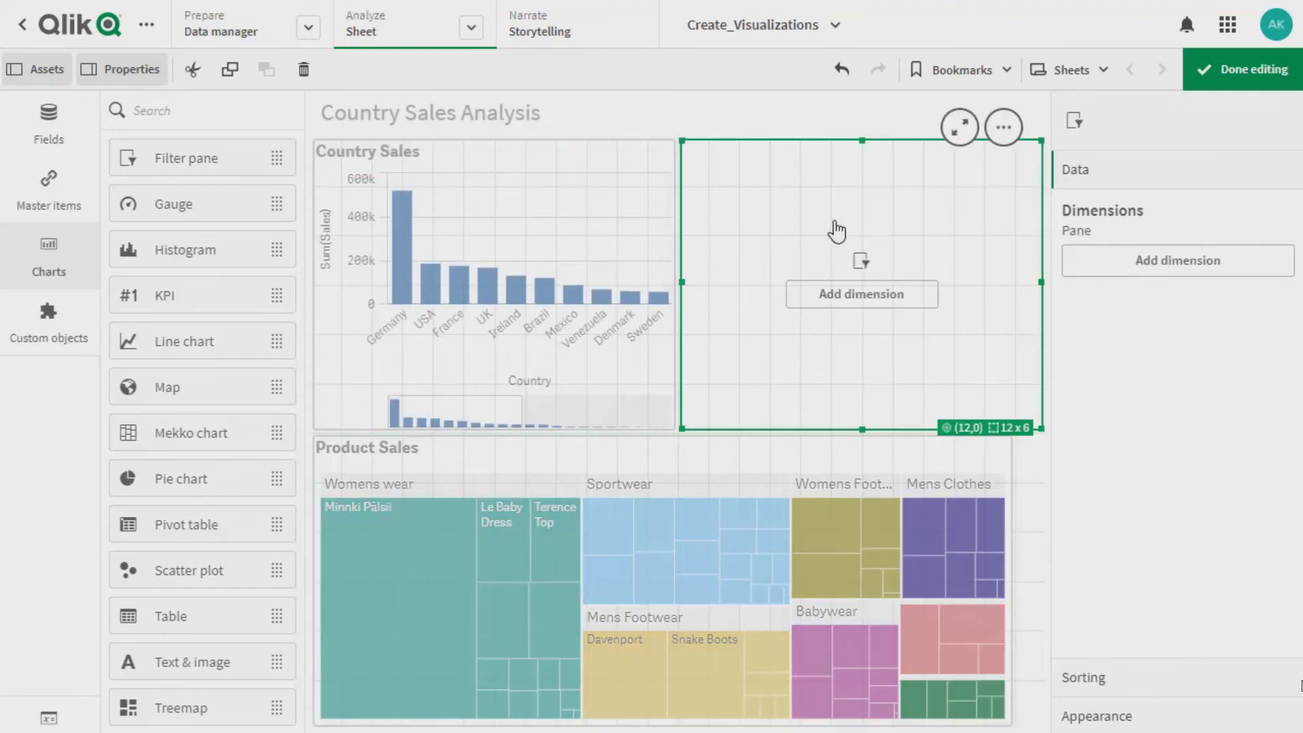
{"action": "left_click", "coordinate": [847, 296]}
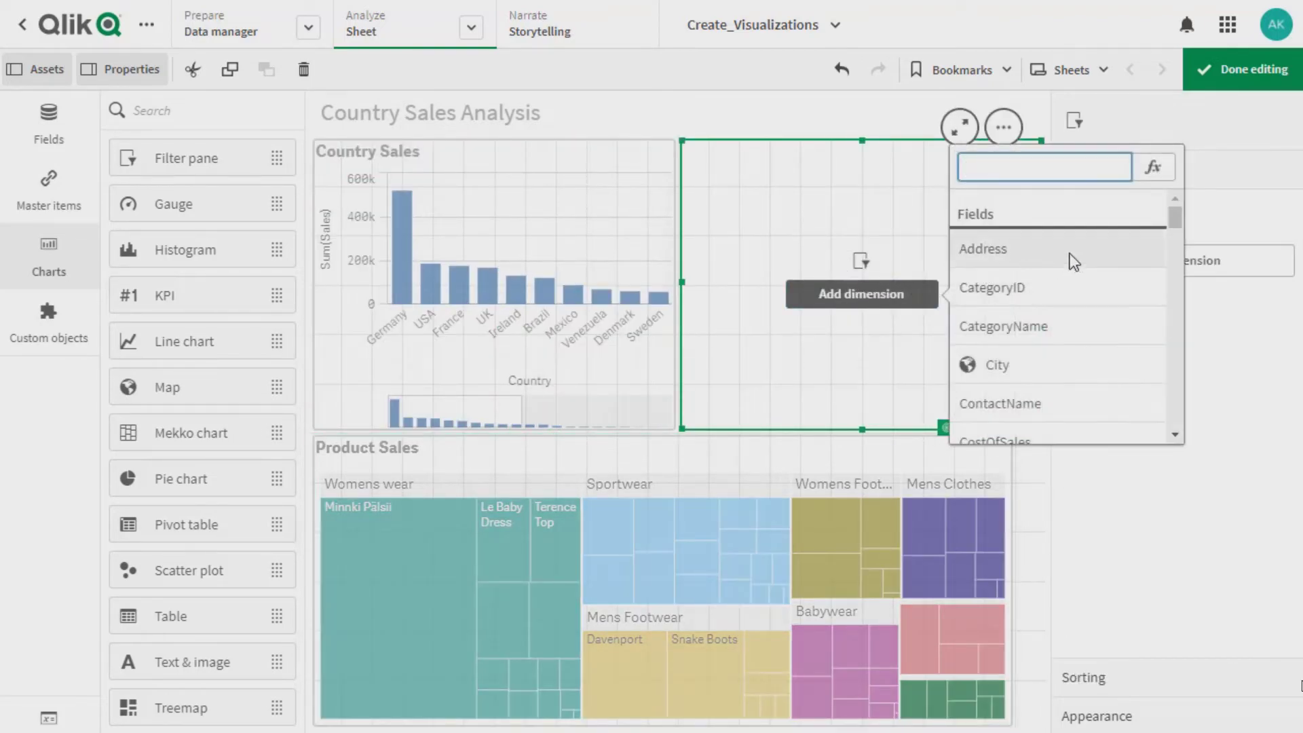
{"action": "scroll", "coordinate": [1174, 217], "scroll_direction": "down", "scroll_amount": 1}
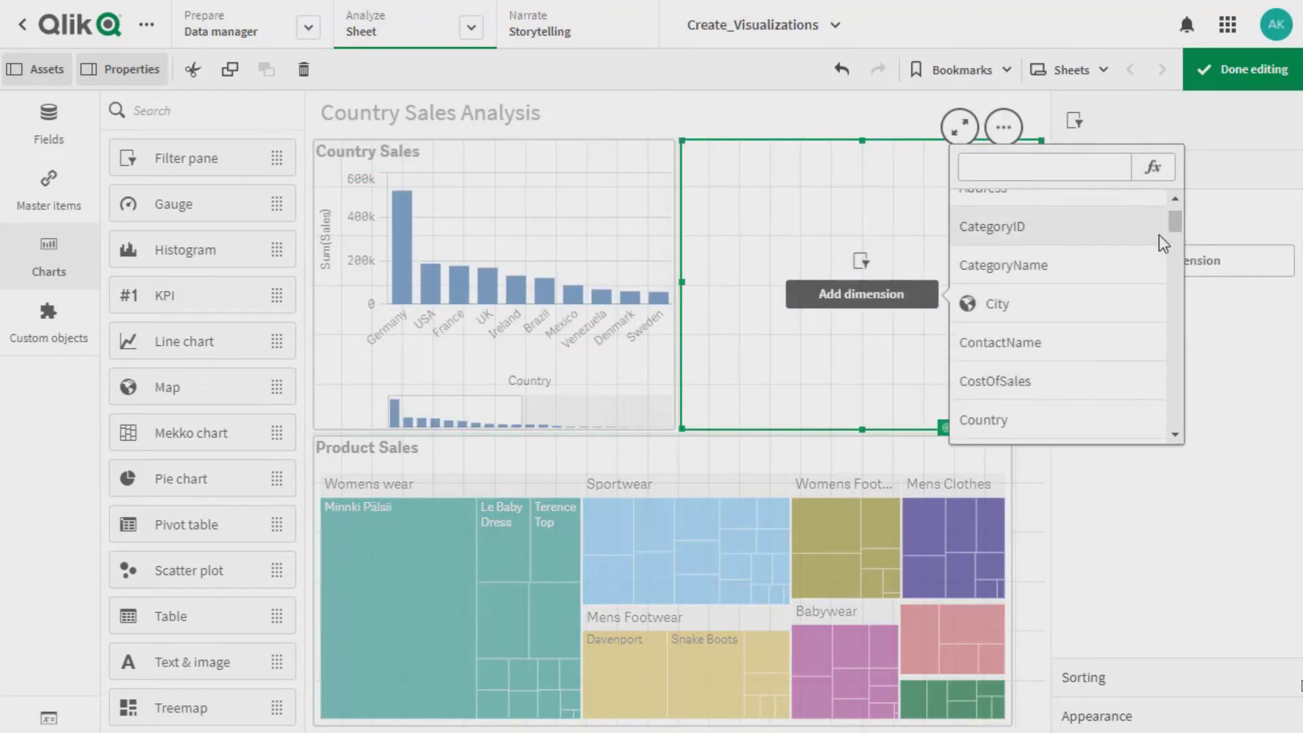
{"action": "left_click", "coordinate": [1007, 410]}
{"action": "left_click_drag", "start_coordinate": [702, 296], "coordinate": [813, 274]}
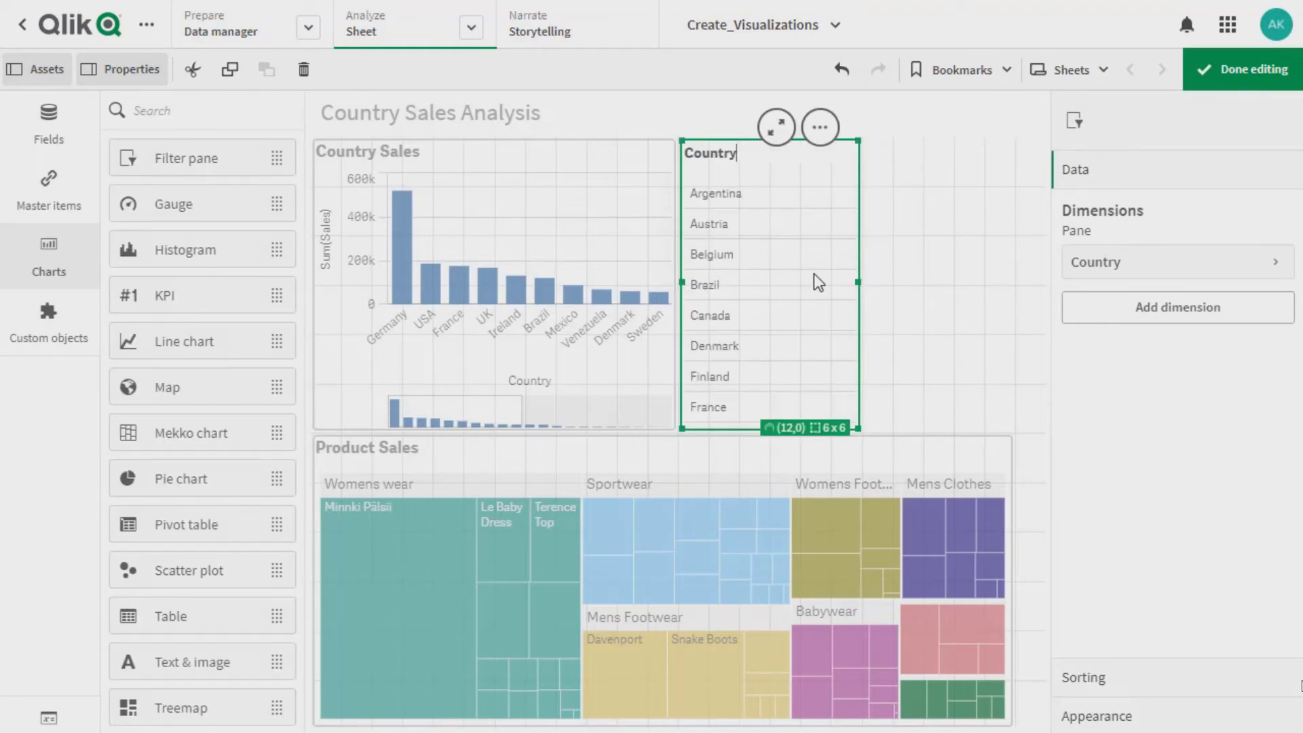
Finish editing the sheet and apply a selection of the seven countries from Argentina through Finland in the Country filter pane
{"action": "left_click", "coordinate": [1214, 69]}
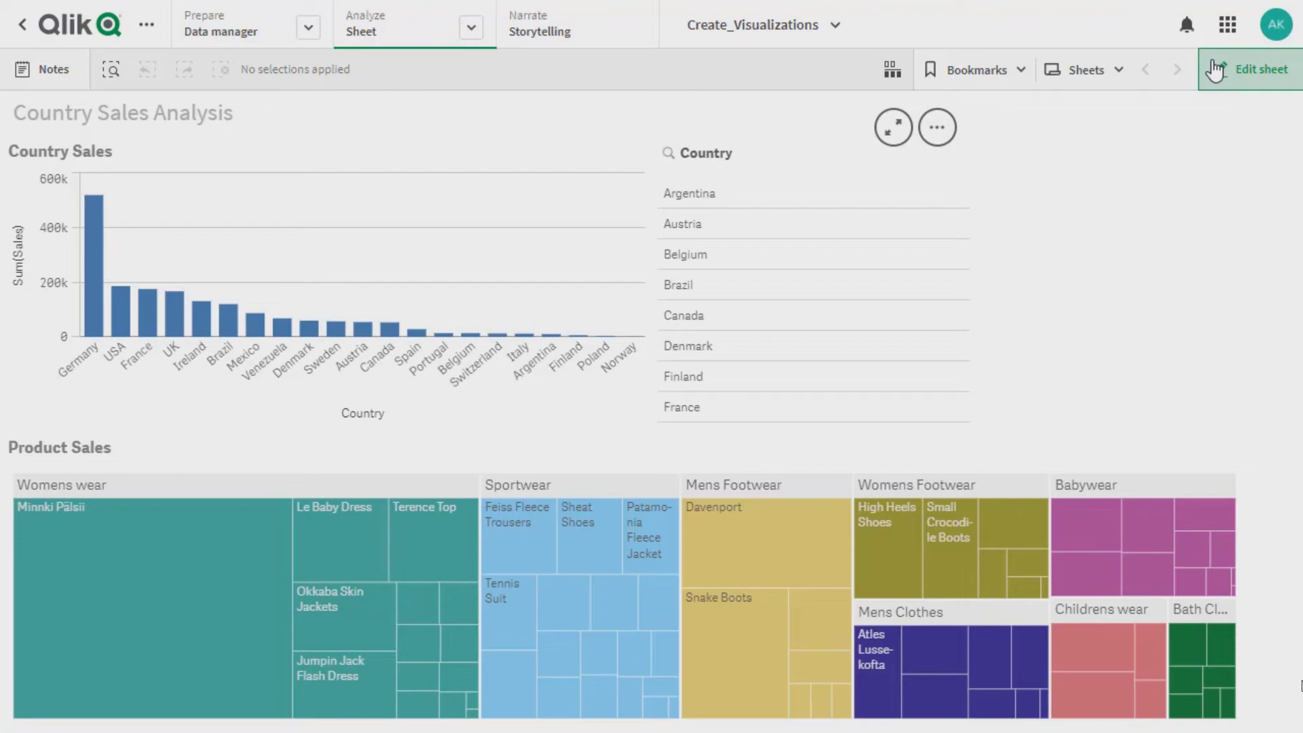
{"action": "left_click_drag", "start_coordinate": [738, 197], "coordinate": [716, 377]}
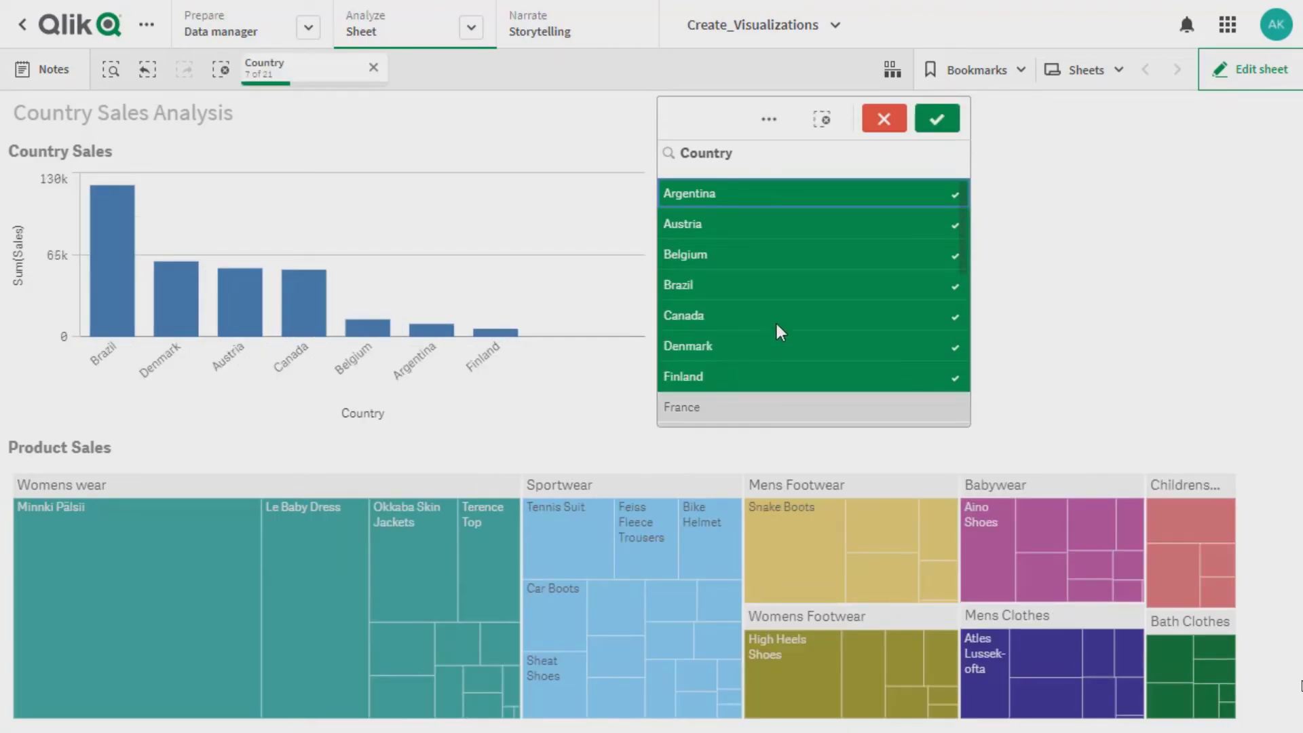
{"action": "left_click", "coordinate": [931, 127]}
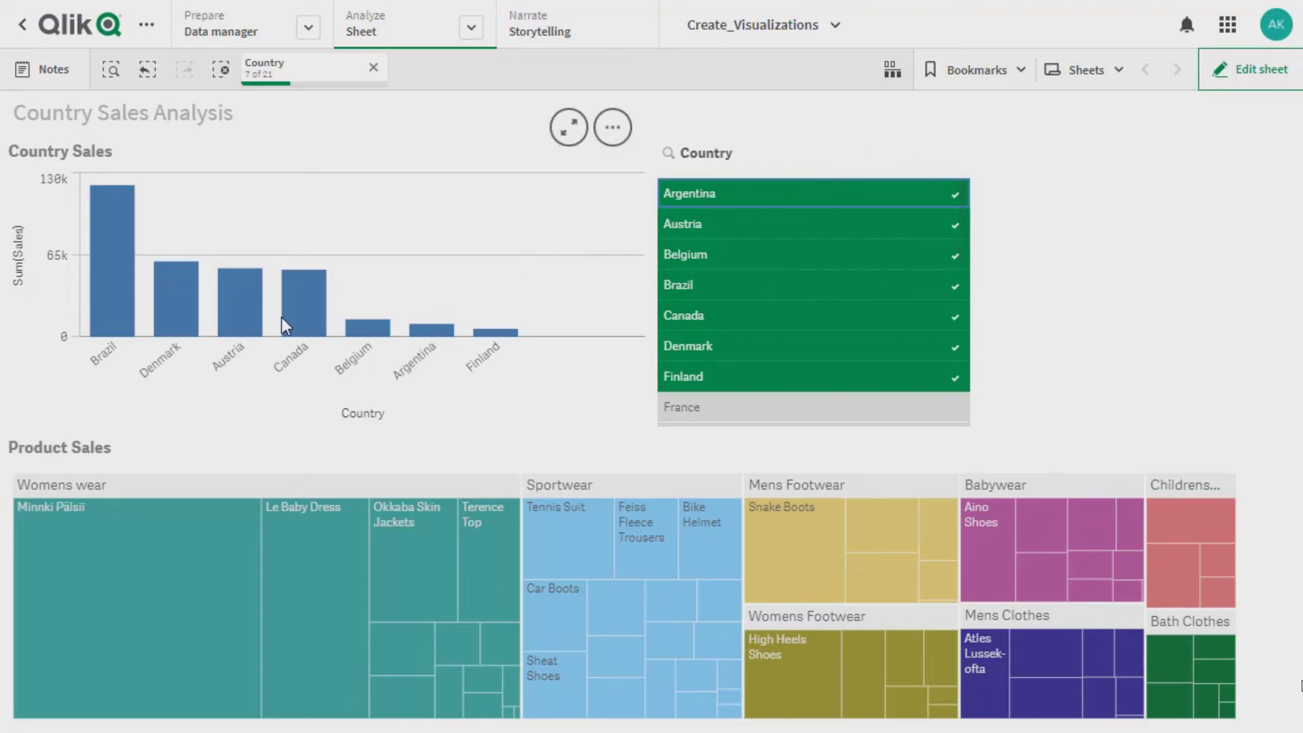
Narrow the selections to Brazil in the Country Sales chart and the Womens wear category in the Product Sales treemap
{"action": "left_click", "coordinate": [109, 354]}
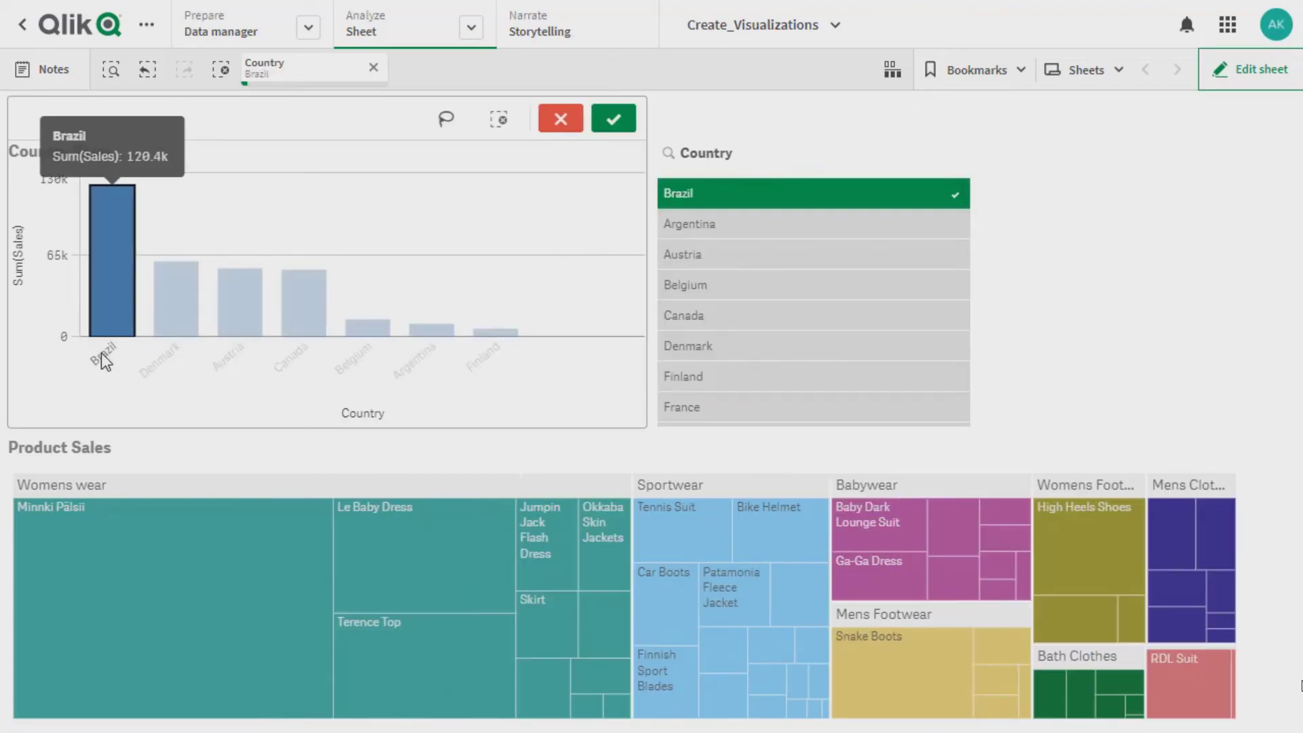
{"action": "left_click", "coordinate": [116, 485]}
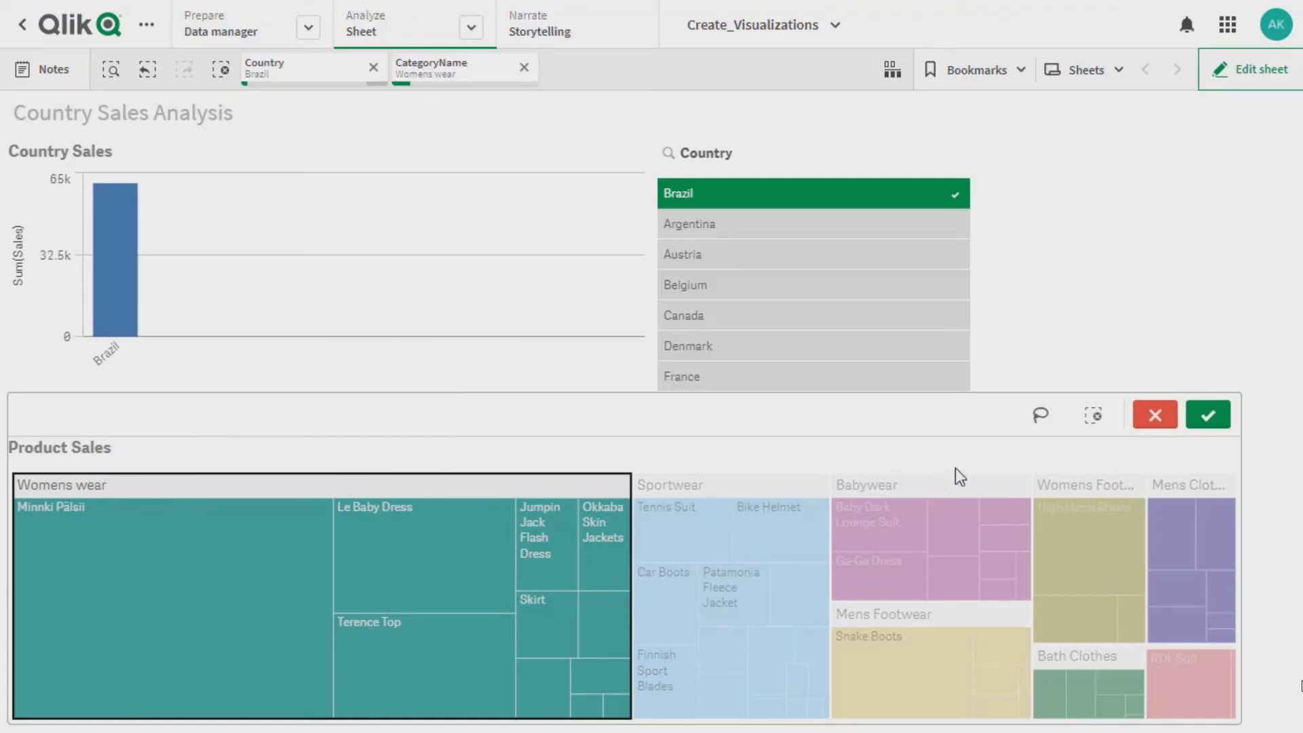
{"action": "left_click", "coordinate": [1208, 424]}
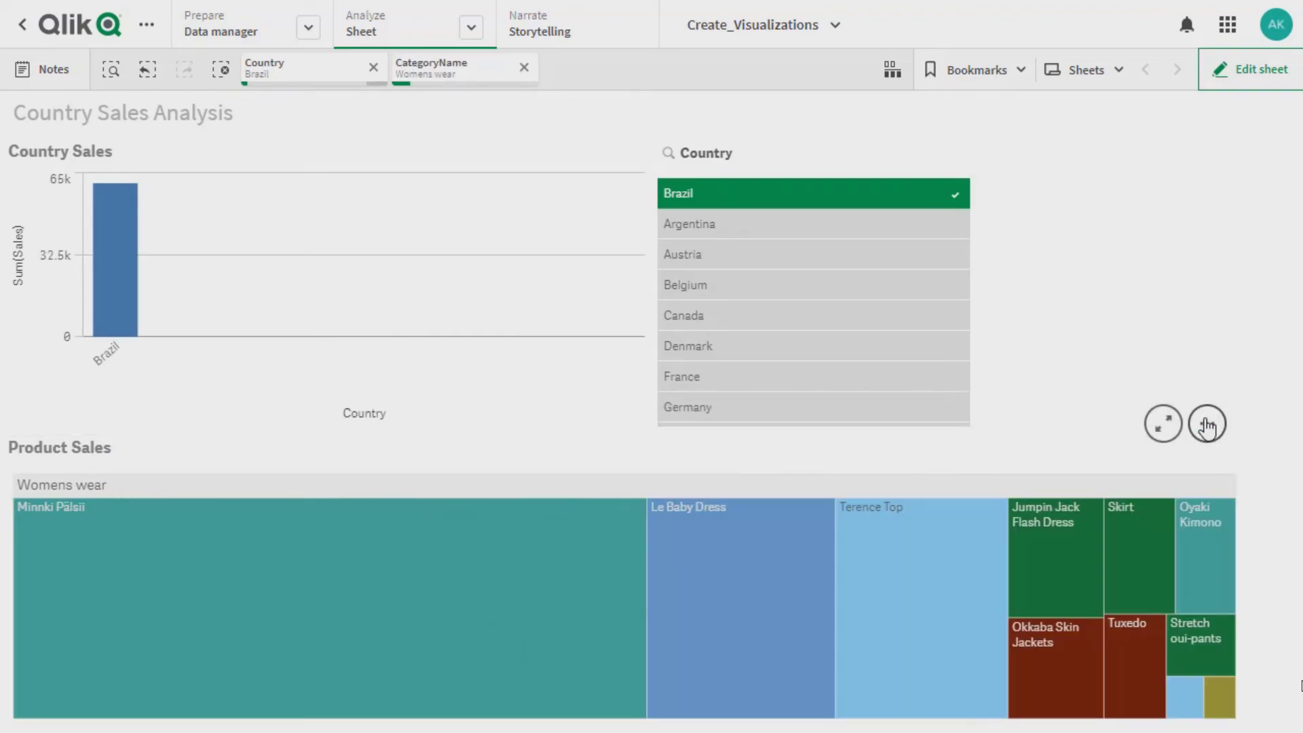